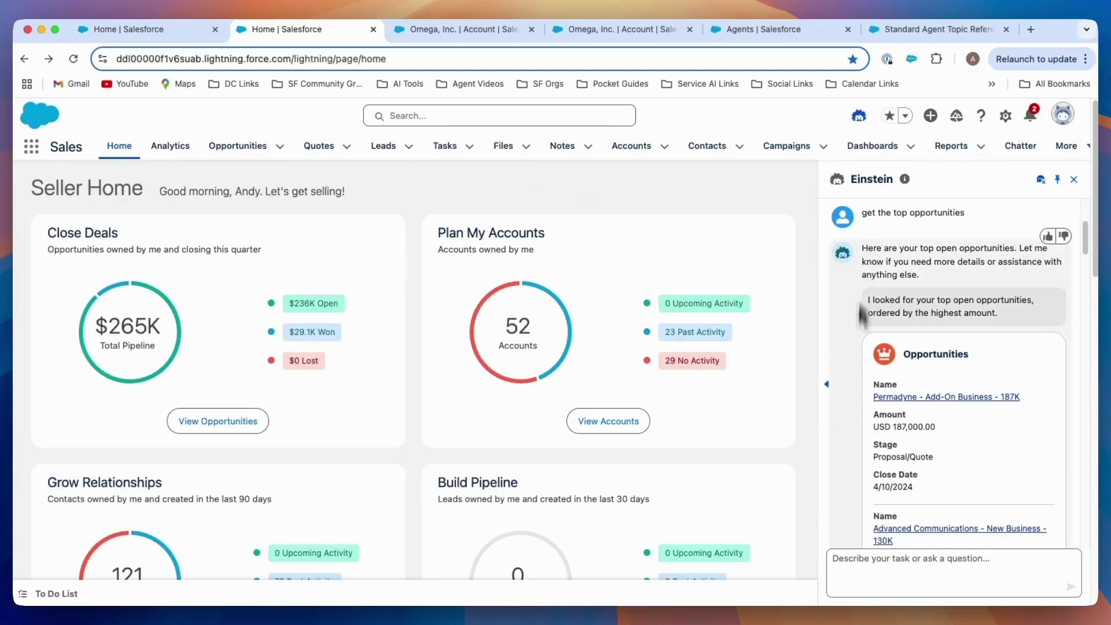
# Scroll back through the earlier Einstein conversation about top deals.
pyautogui.scroll(4, 913, 347)
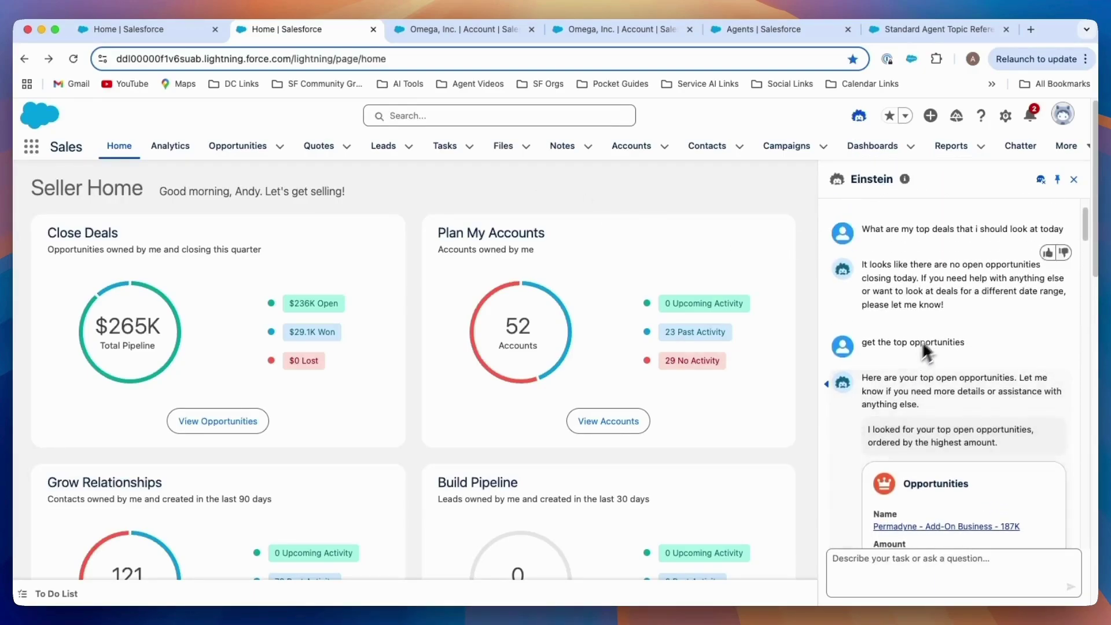
pyautogui.scroll(2, 960, 318)
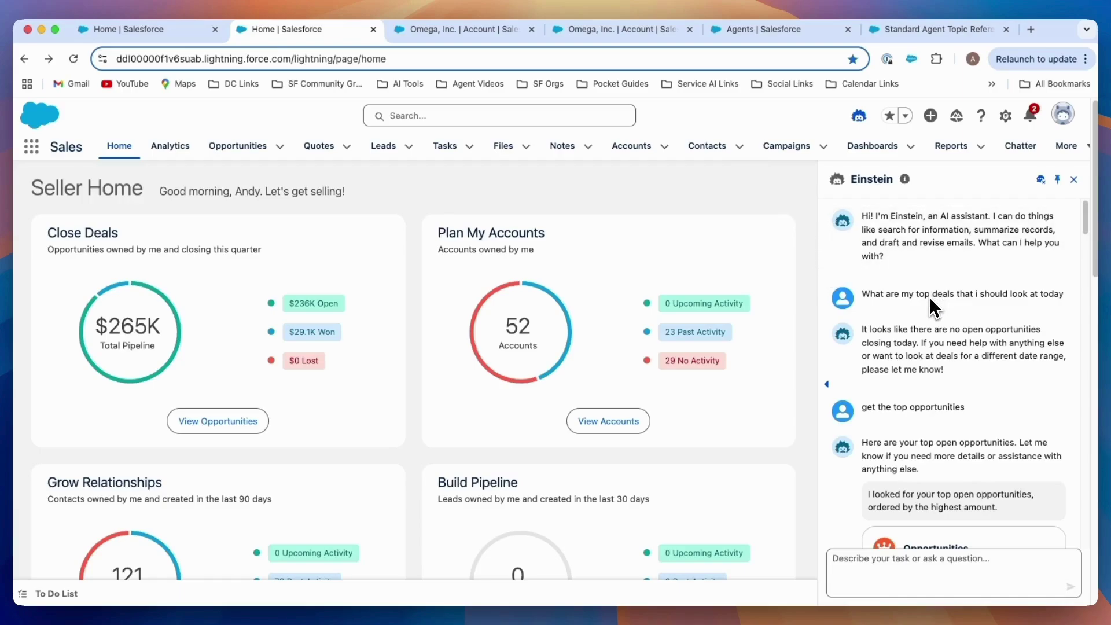
pyautogui.scroll(-3, 946, 312)
pyautogui.scroll(3, 950, 305)
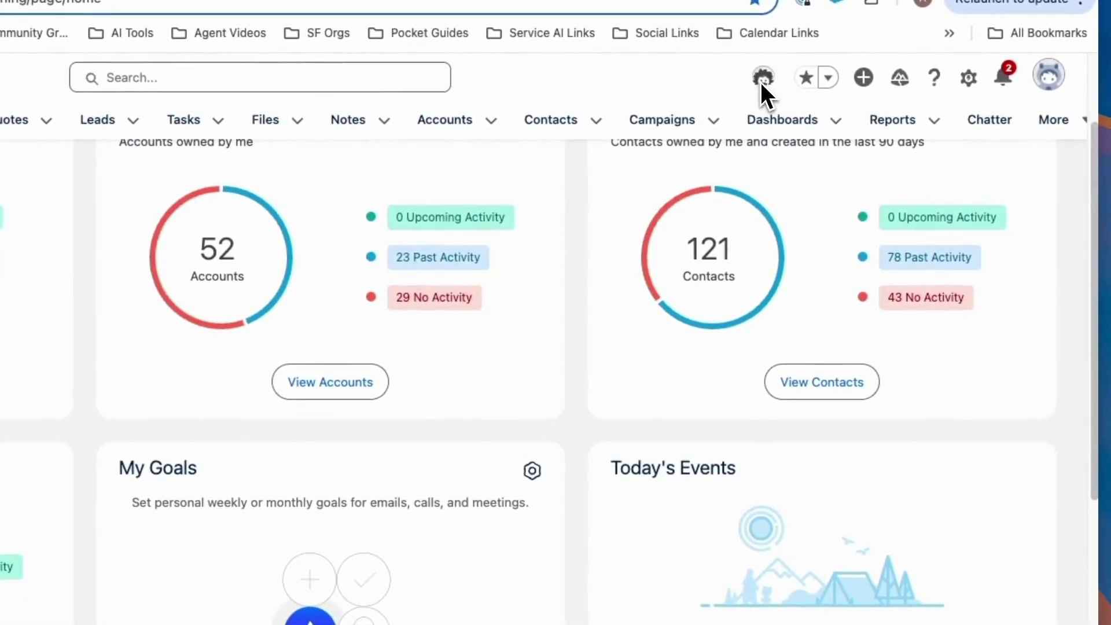
# Ask Einstein 'what are my top opportunities' to get five deals led by Permadyne at $187,000.
pyautogui.click(771, 80)
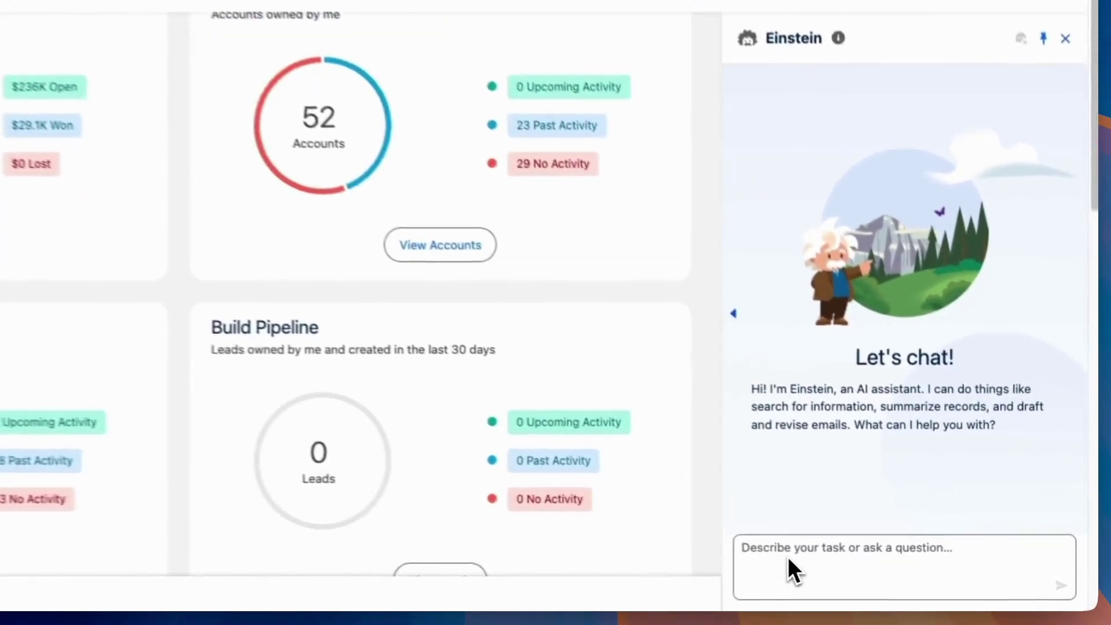
pyautogui.write('w')
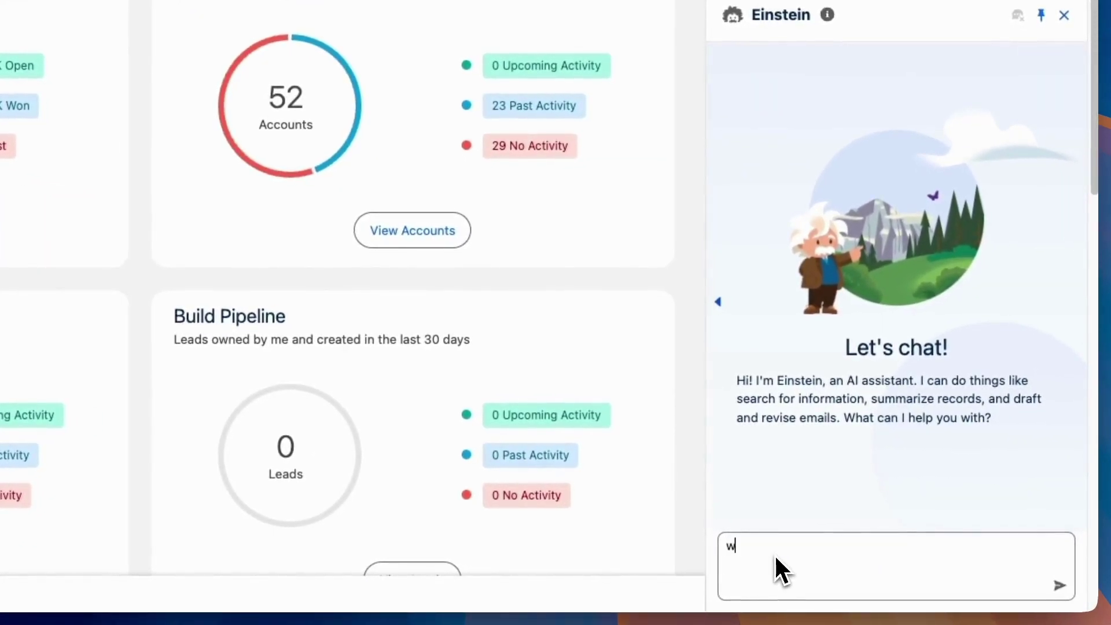
pyautogui.write('hat are my ')
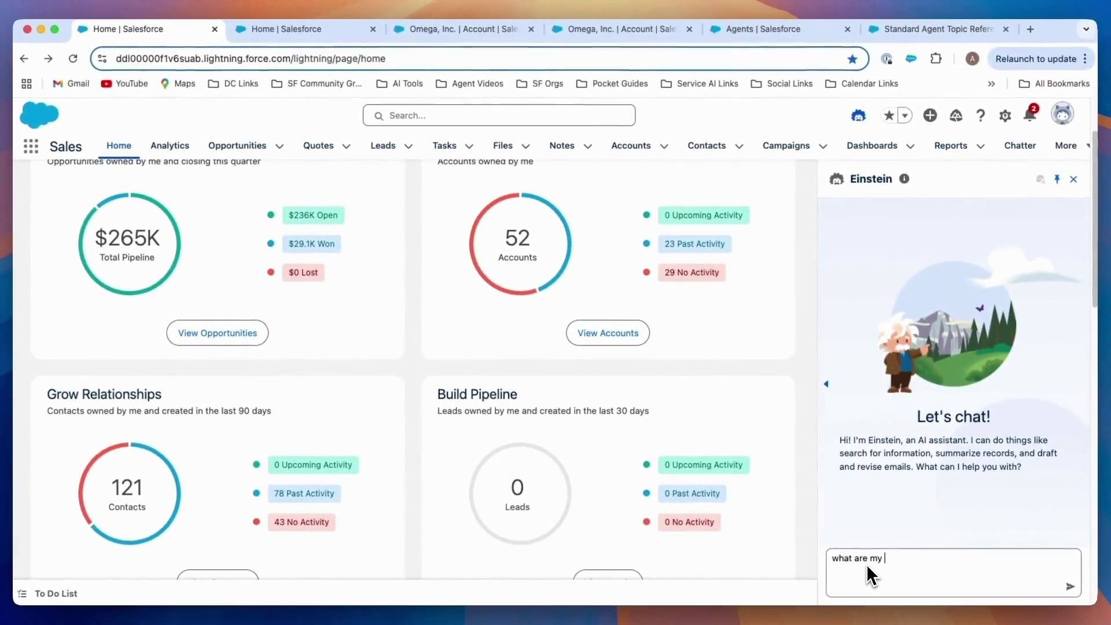
pyautogui.write('top opportun')
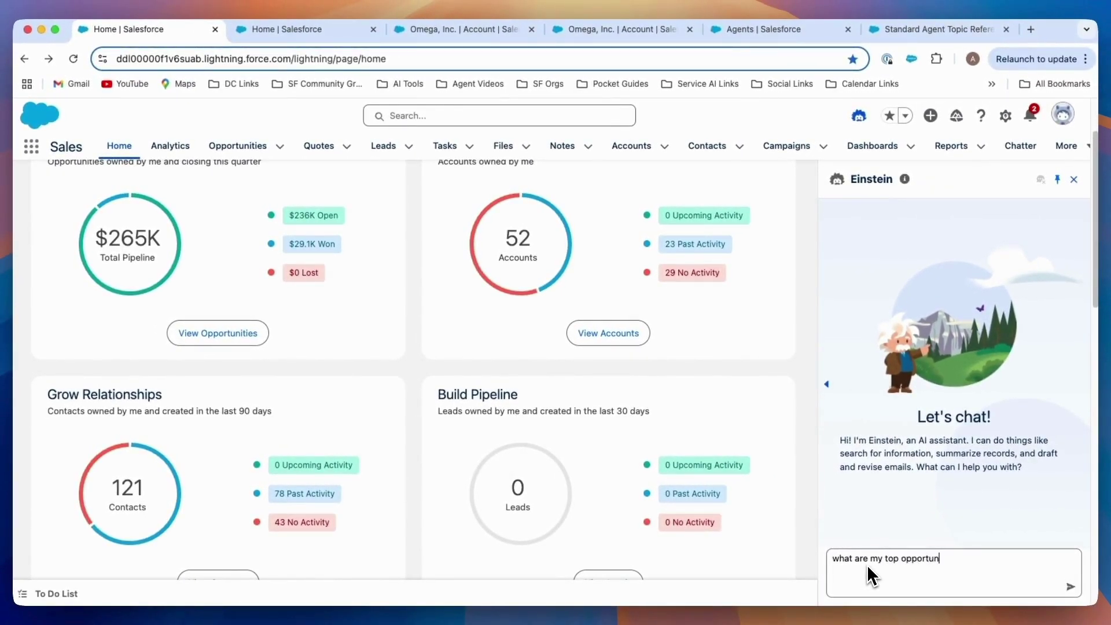
pyautogui.write('ities')
pyautogui.press('Return')
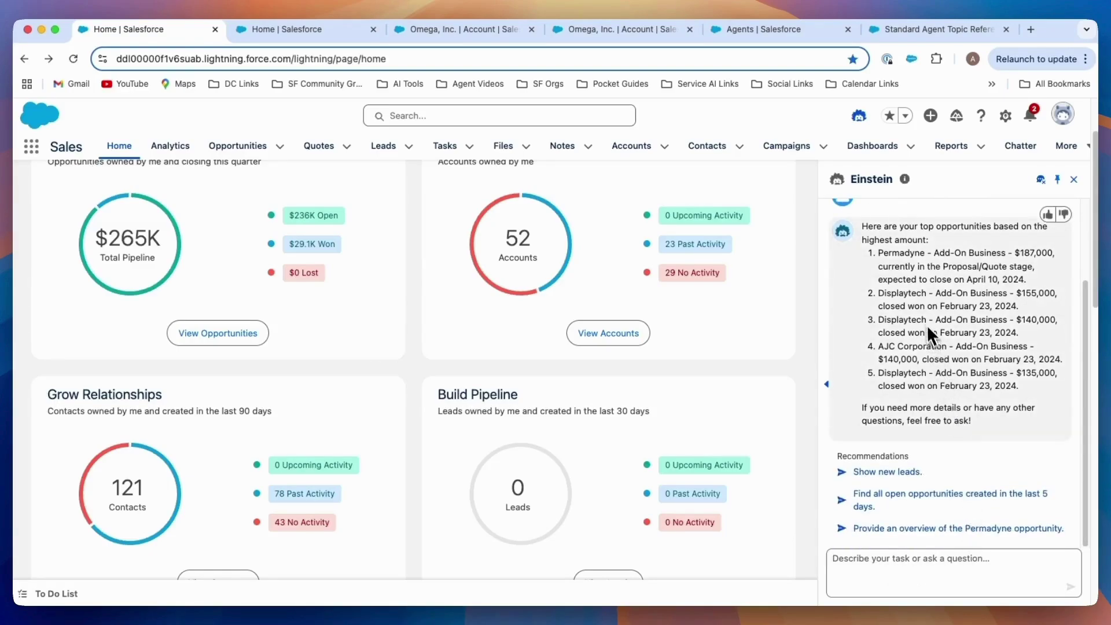
# Ask Einstein 'Tell me more about the permadyne opp' and read its stage, amount and probability.
pyautogui.scroll(3, 926, 333)
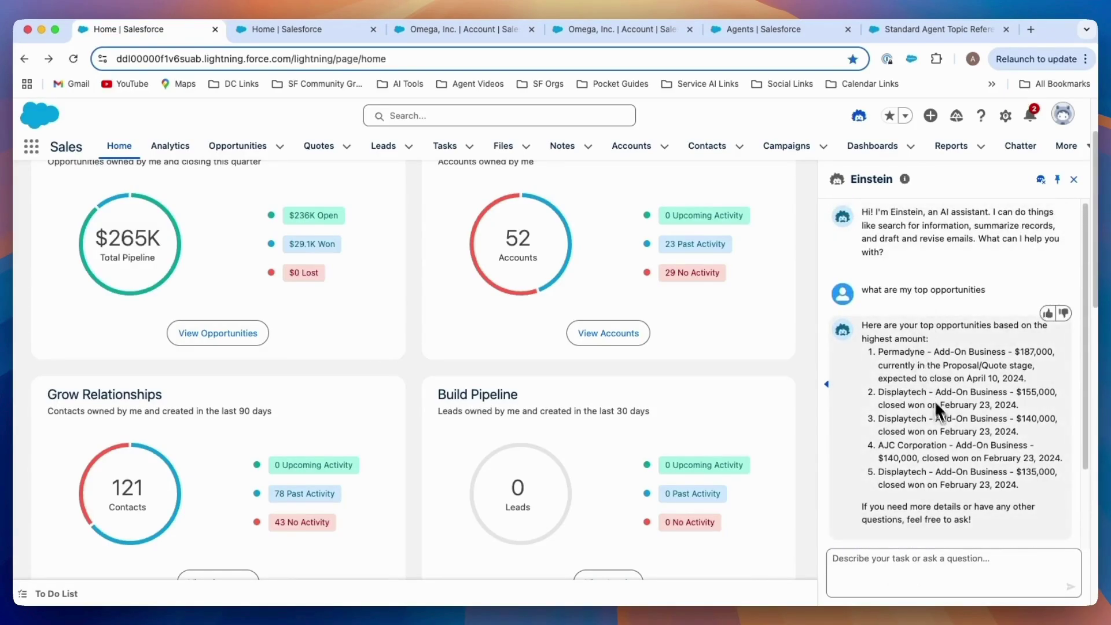
pyautogui.scroll(-3, 936, 404)
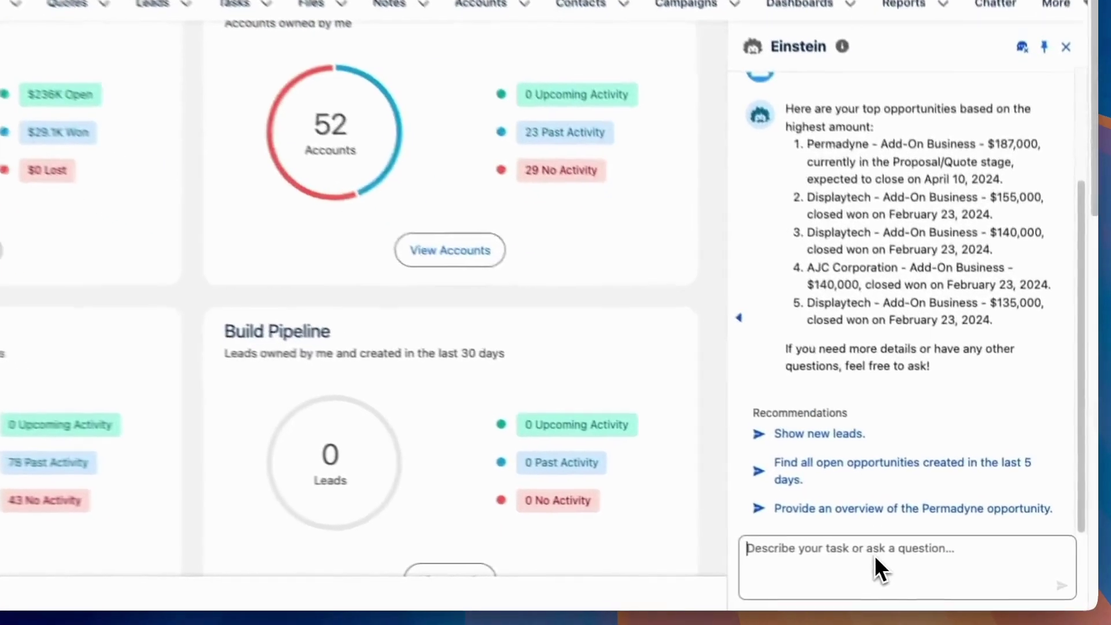
pyautogui.write('Tell me')
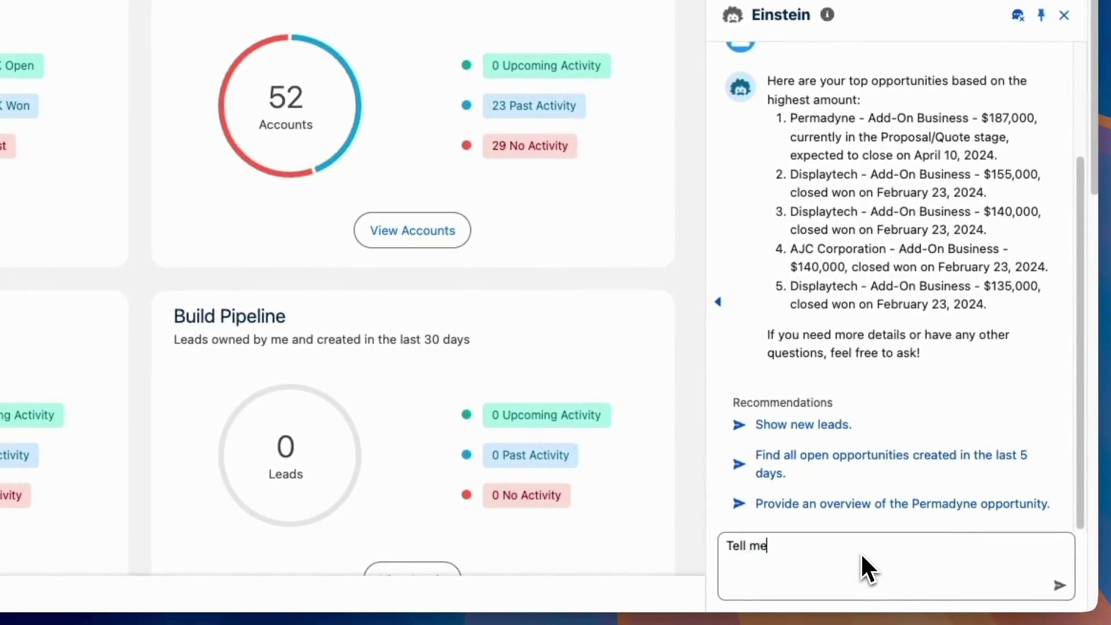
pyautogui.write(' more about the ')
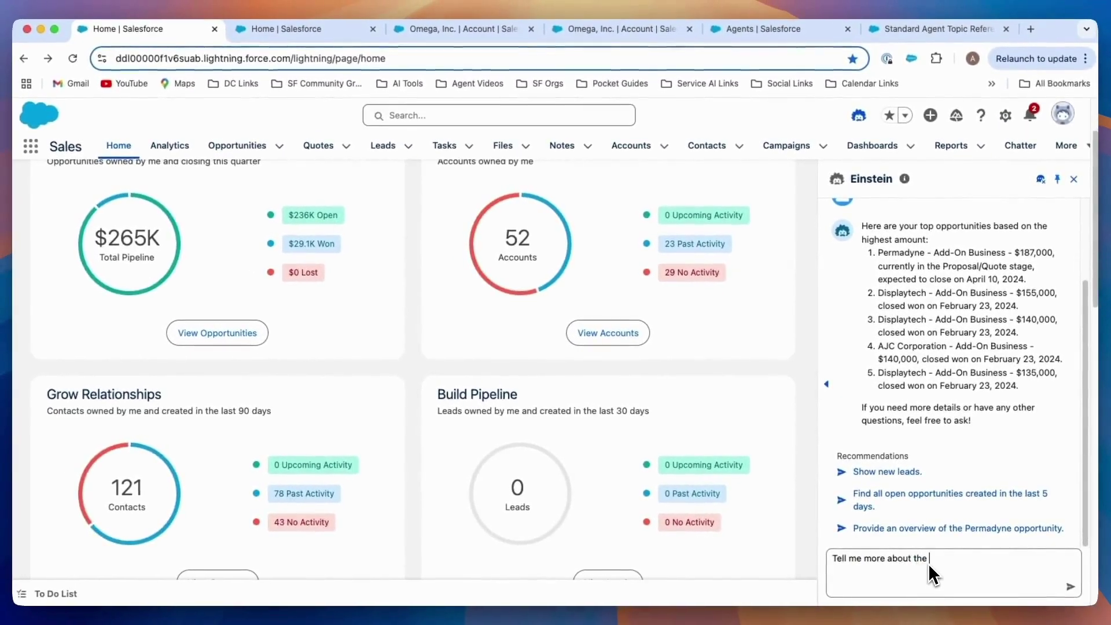
pyautogui.write('permadyne opp')
pyautogui.press('Return')
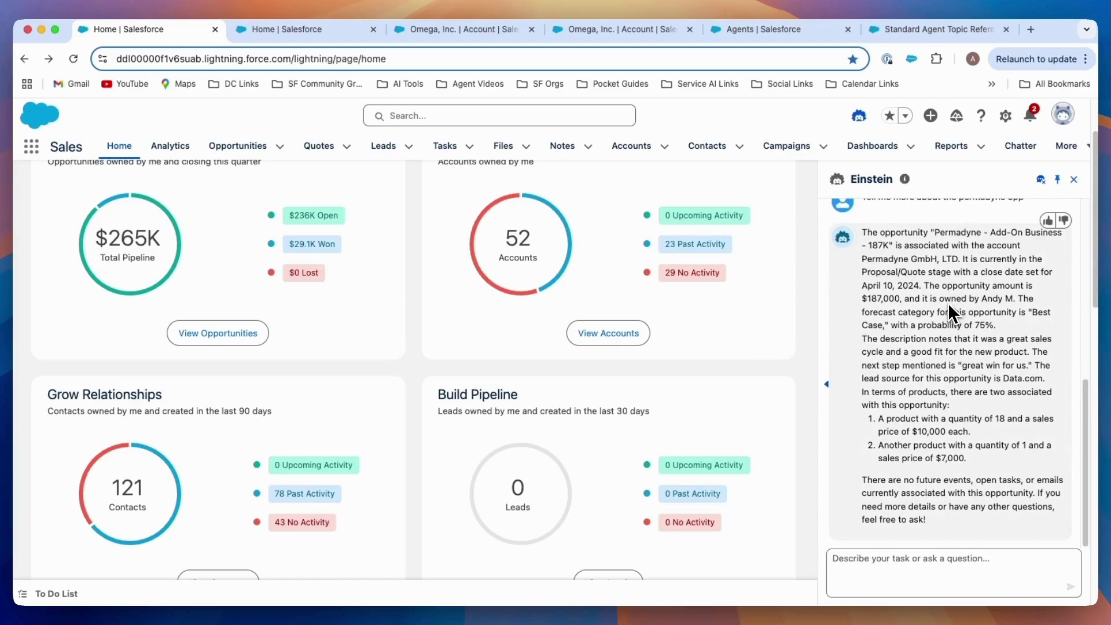
pyautogui.scroll(1, 947, 303)
pyautogui.scroll(1, 946, 303)
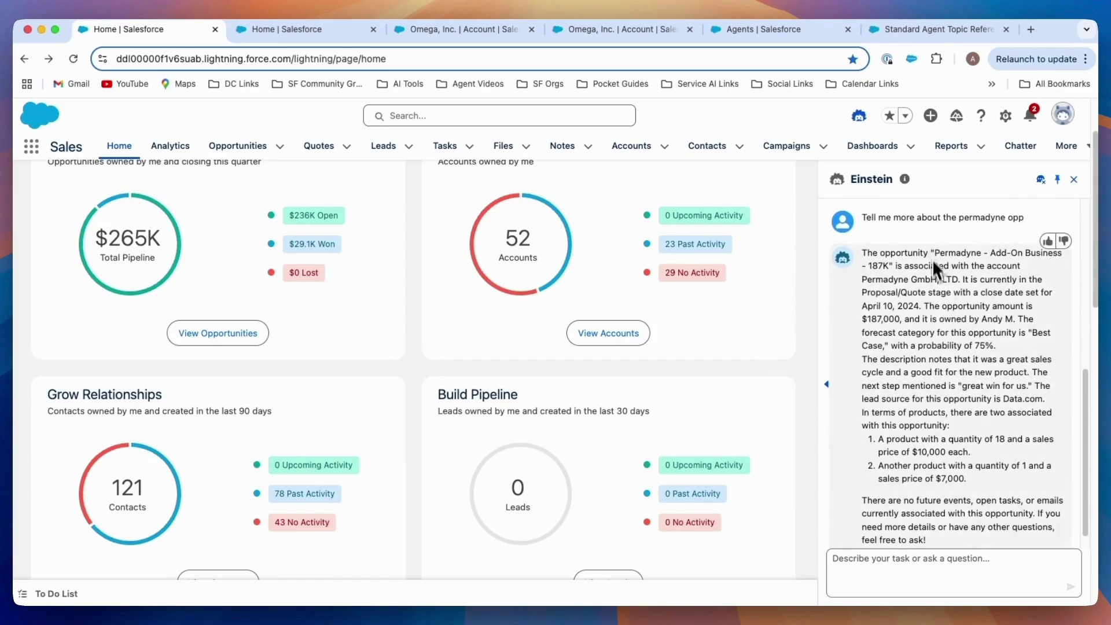
pyautogui.scroll(-1, 950, 376)
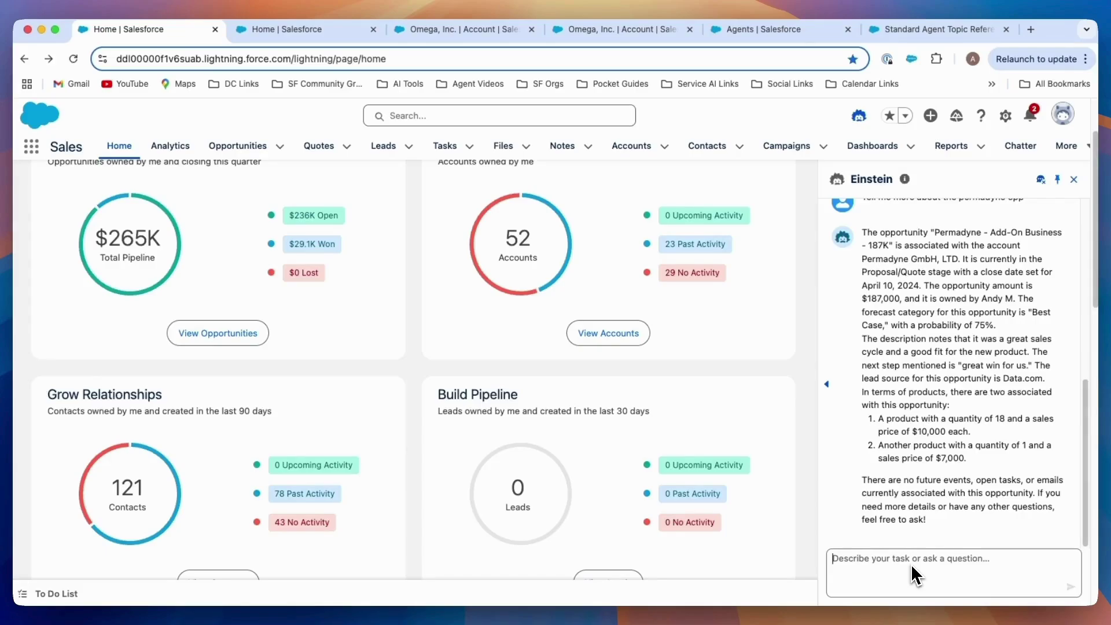
# On the second Home tab, scroll the earlier Einstein chat to its Opportunities card.
pyautogui.click(278, 29)
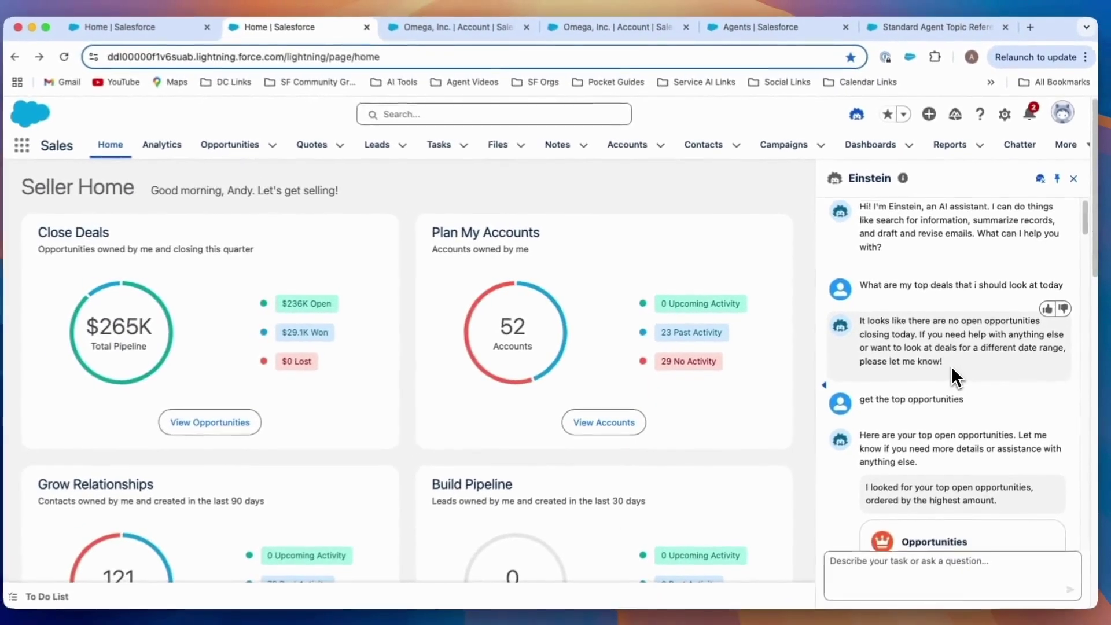
pyautogui.scroll(-1, 894, 416)
pyautogui.scroll(2, 952, 376)
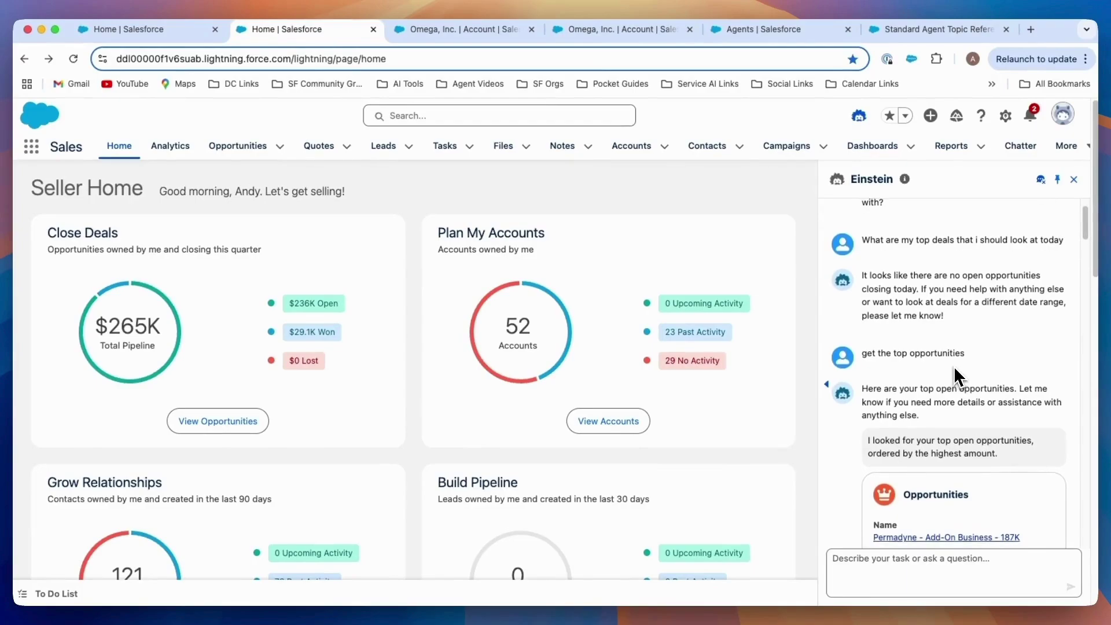
pyautogui.moveTo(955, 370)
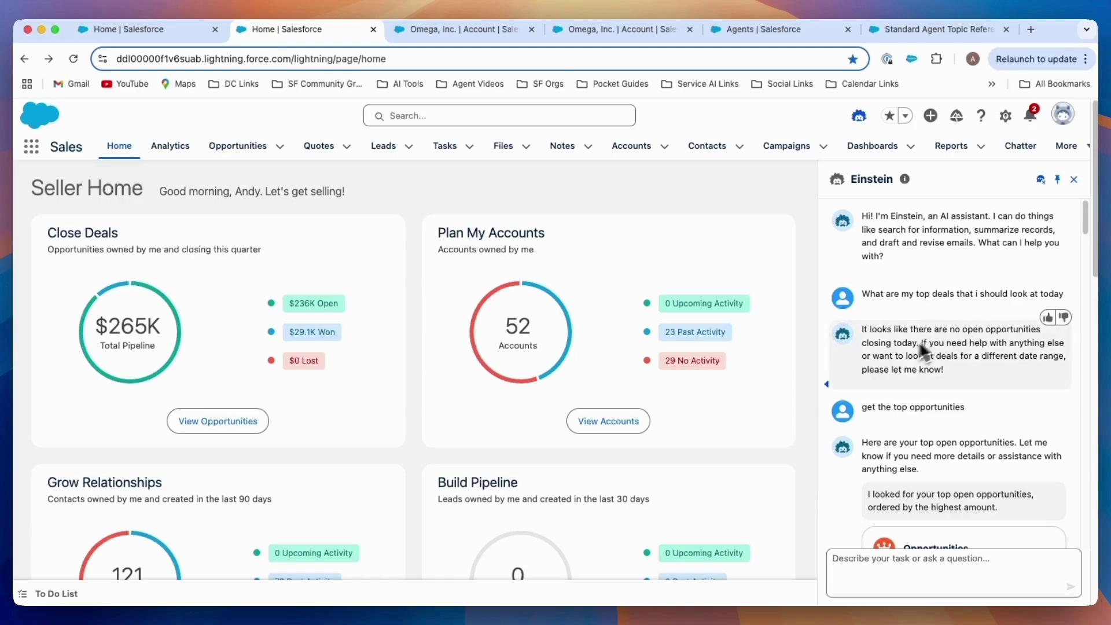
pyautogui.scroll(-2, 964, 379)
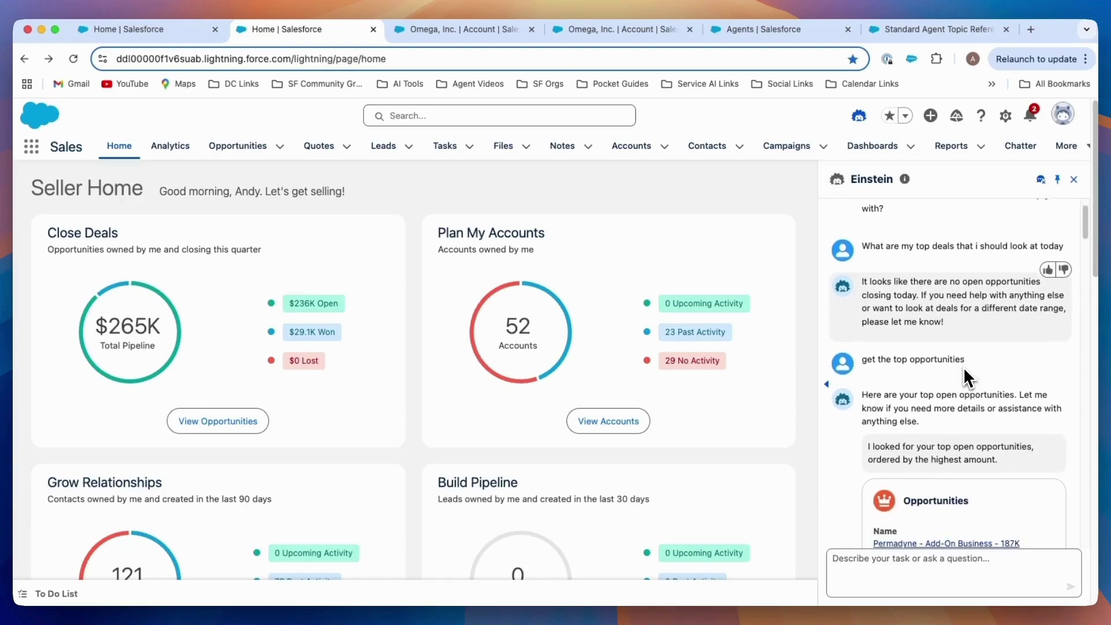
pyautogui.scroll(-6, 975, 376)
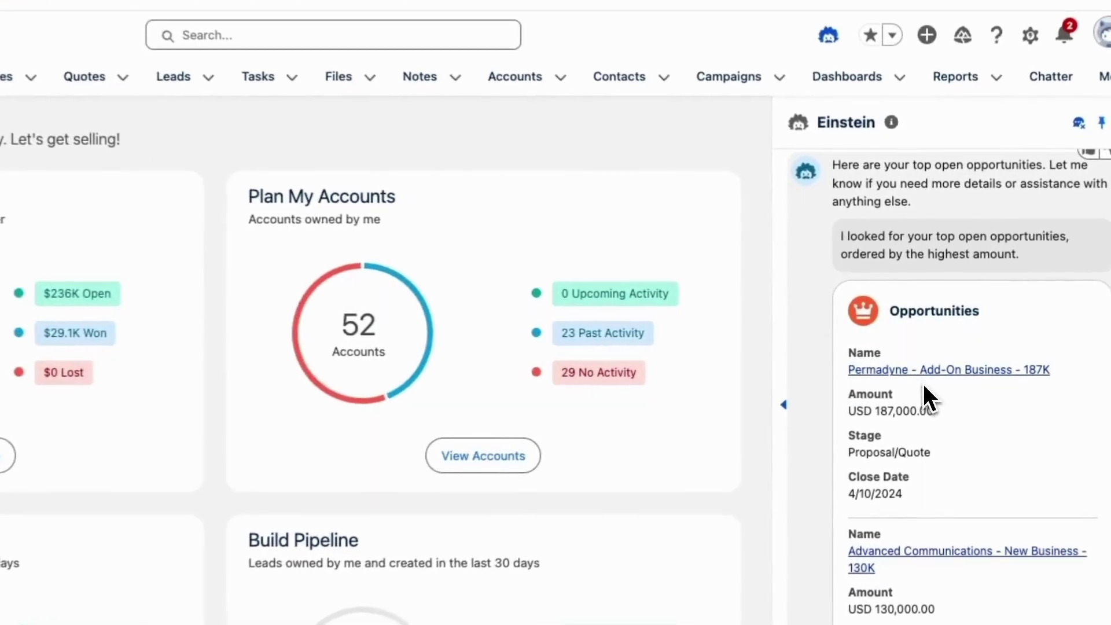
# Open the Permadyne - Add-On Business - 187K record, then return to Seller Home.
pyautogui.click(920, 371)
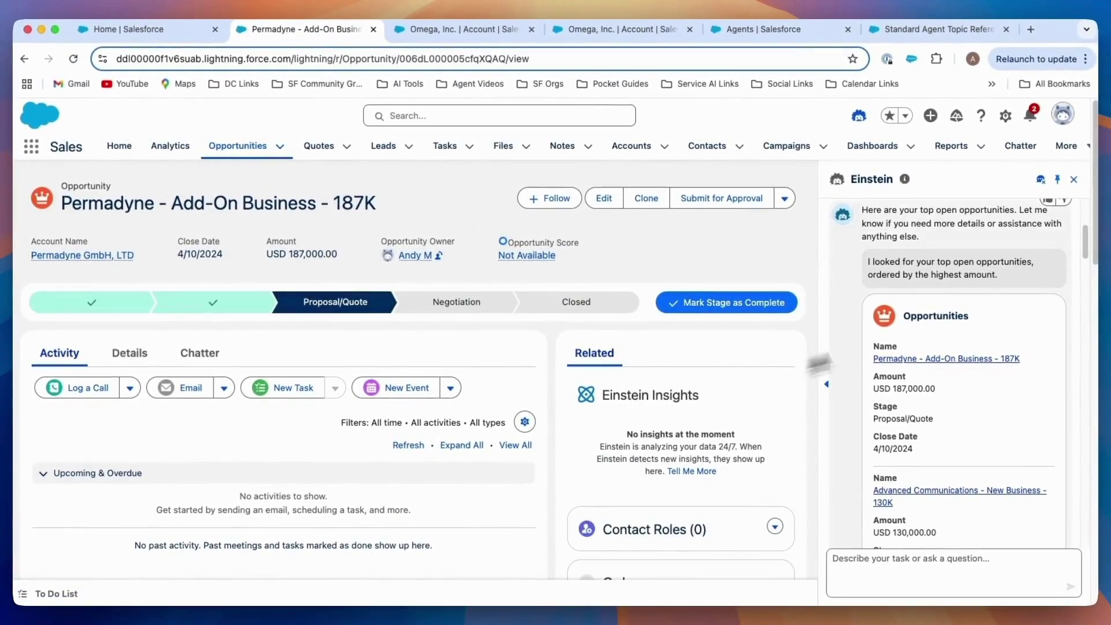
pyautogui.click(24, 58)
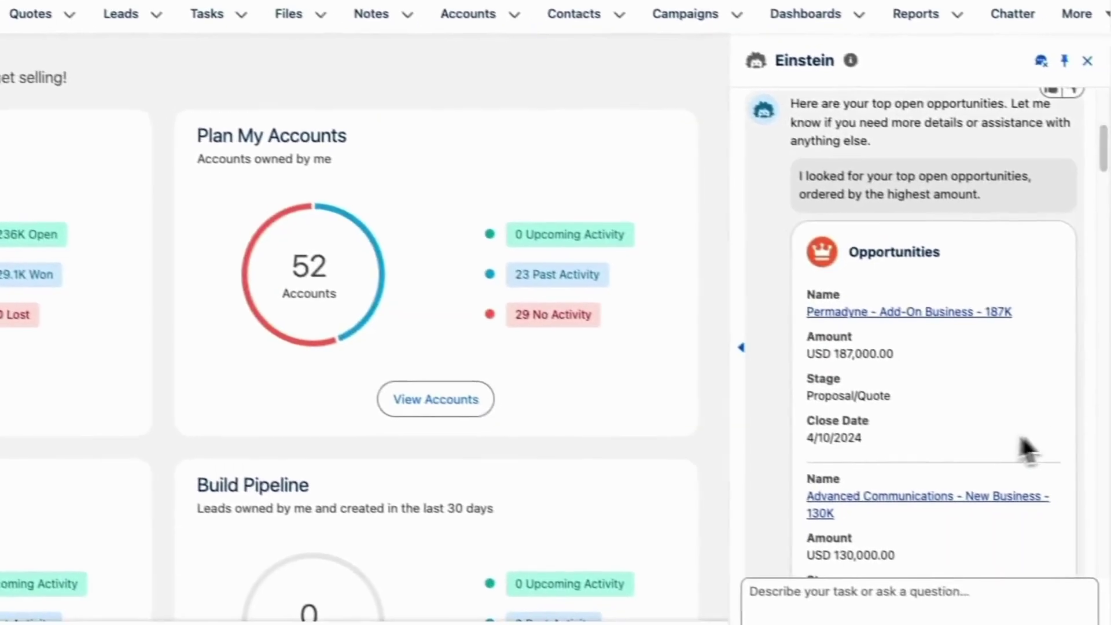
pyautogui.scroll(-5, 1029, 463)
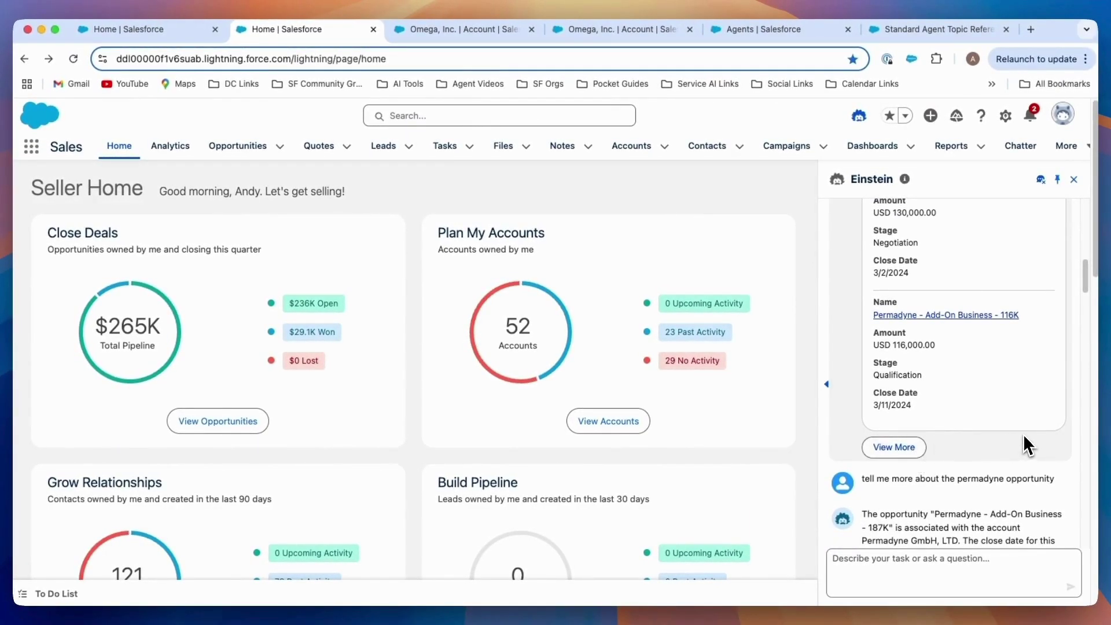
pyautogui.scroll(-4, 1023, 432)
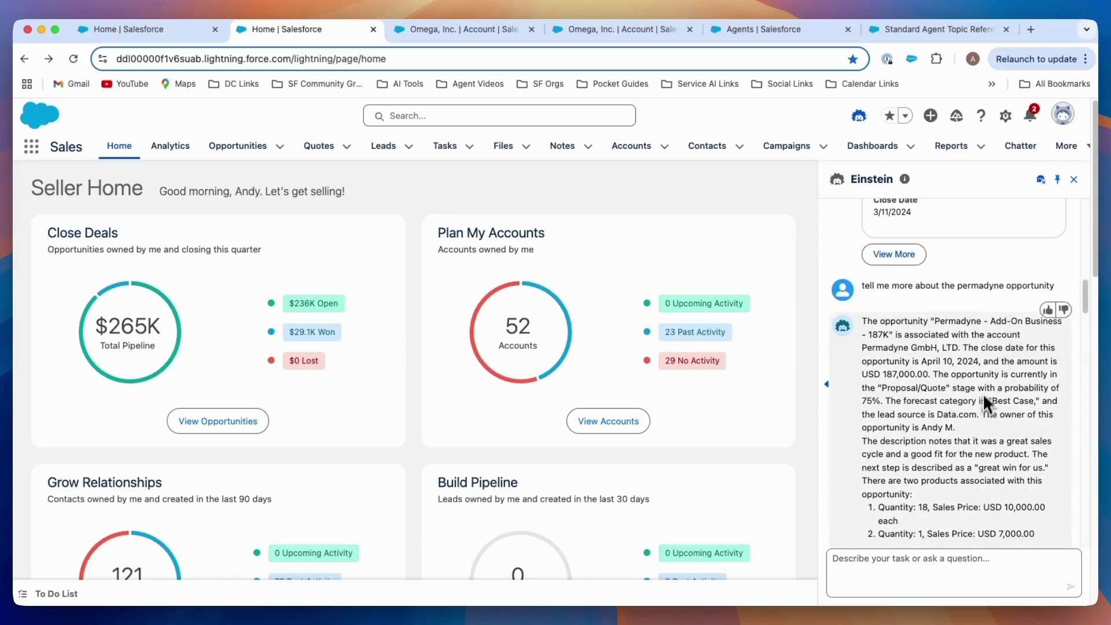
pyautogui.scroll(-2, 982, 396)
pyautogui.scroll(-5, 951, 401)
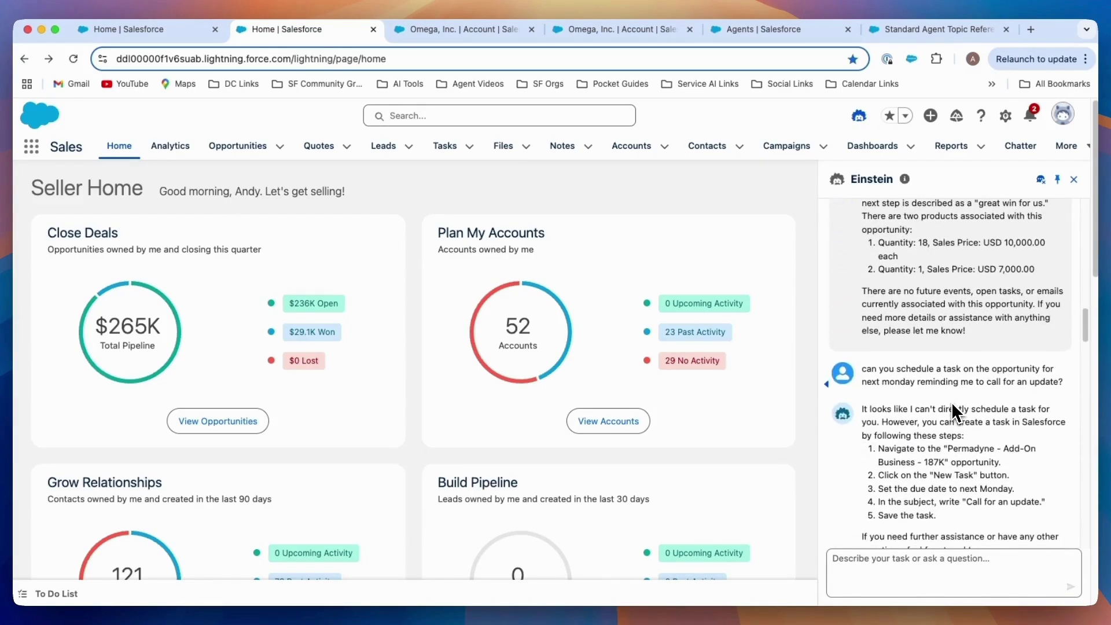
pyautogui.scroll(-1, 953, 398)
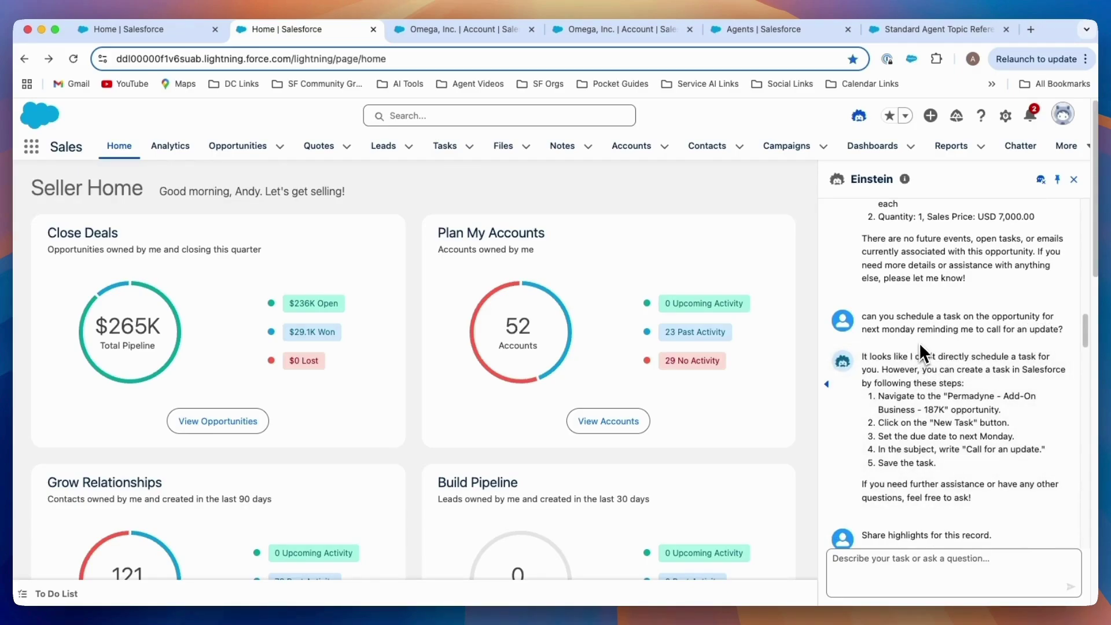
pyautogui.moveTo(923, 382)
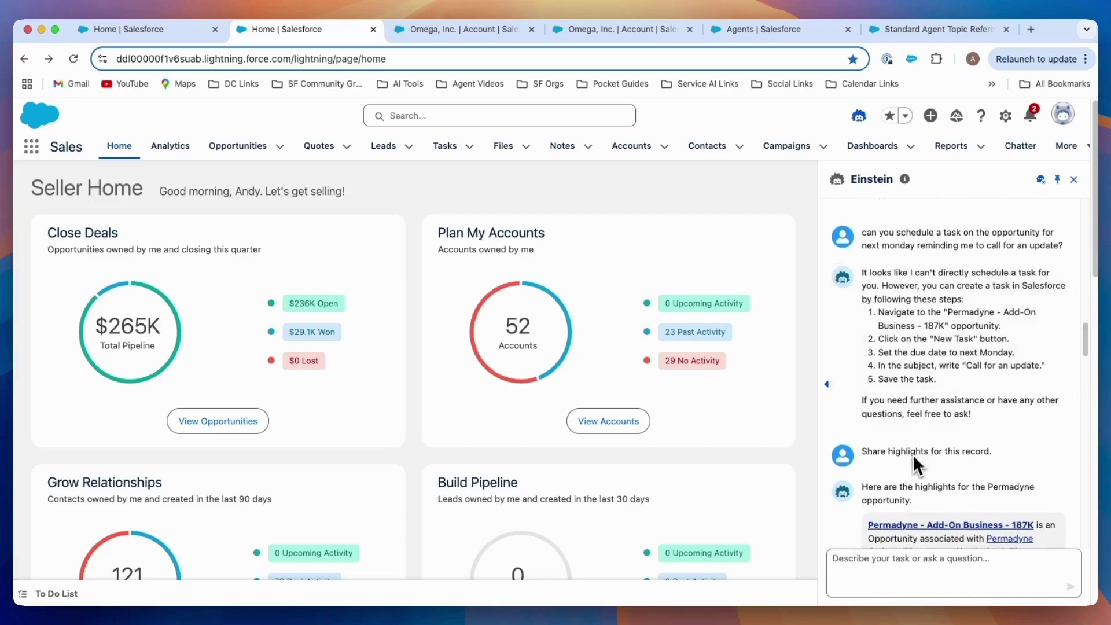
pyautogui.scroll(-4, 925, 448)
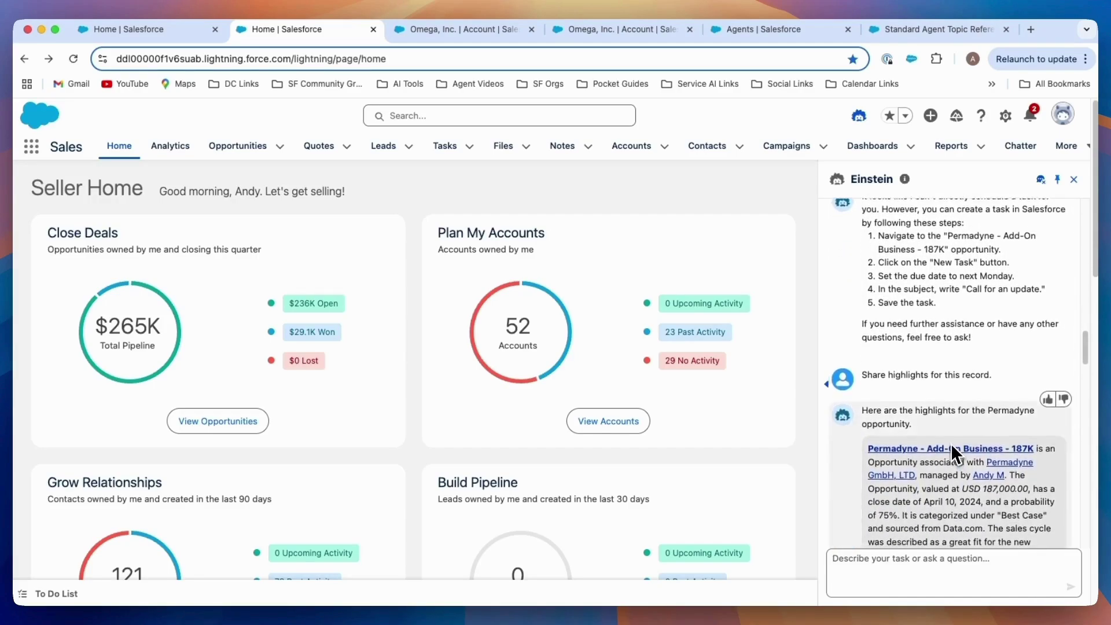
pyautogui.scroll(-6, 950, 439)
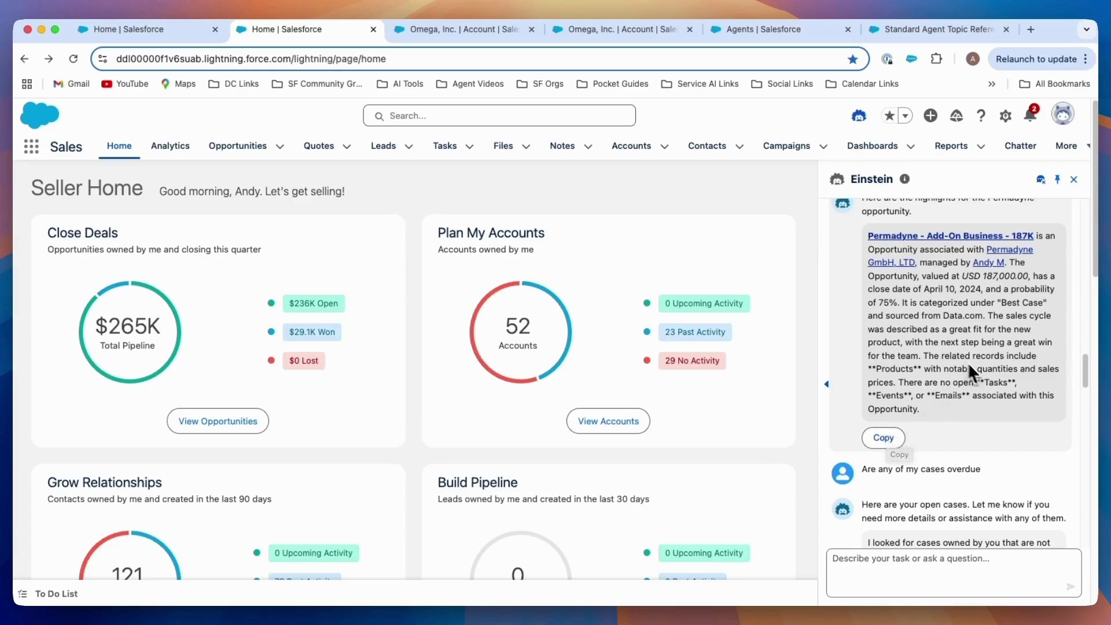
pyautogui.scroll(-1, 992, 416)
pyautogui.scroll(-5, 992, 417)
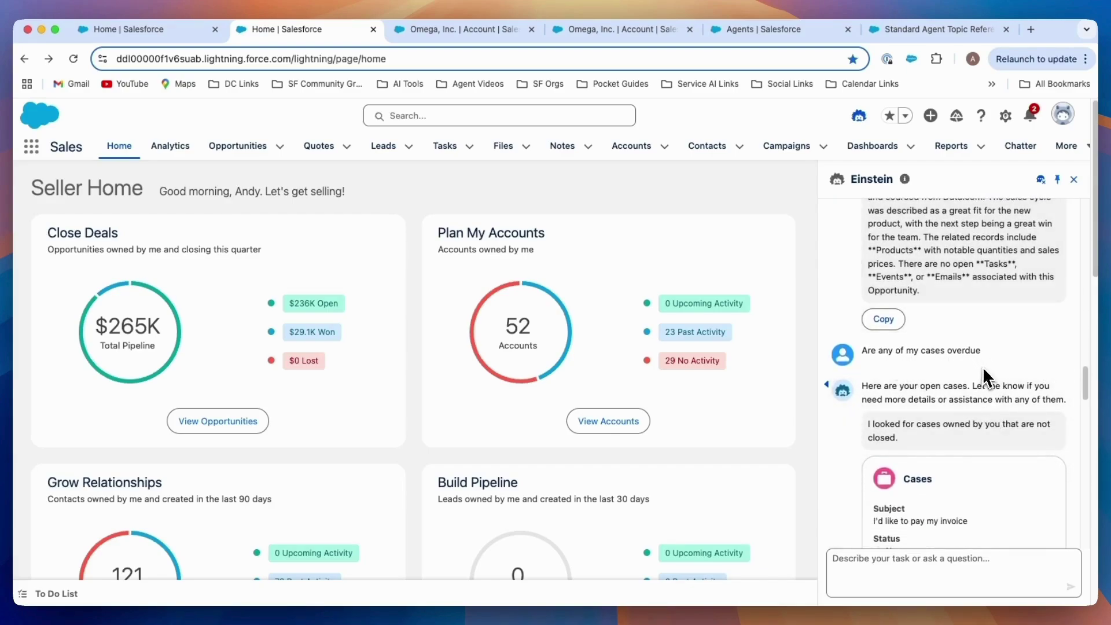
pyautogui.scroll(-8, 987, 379)
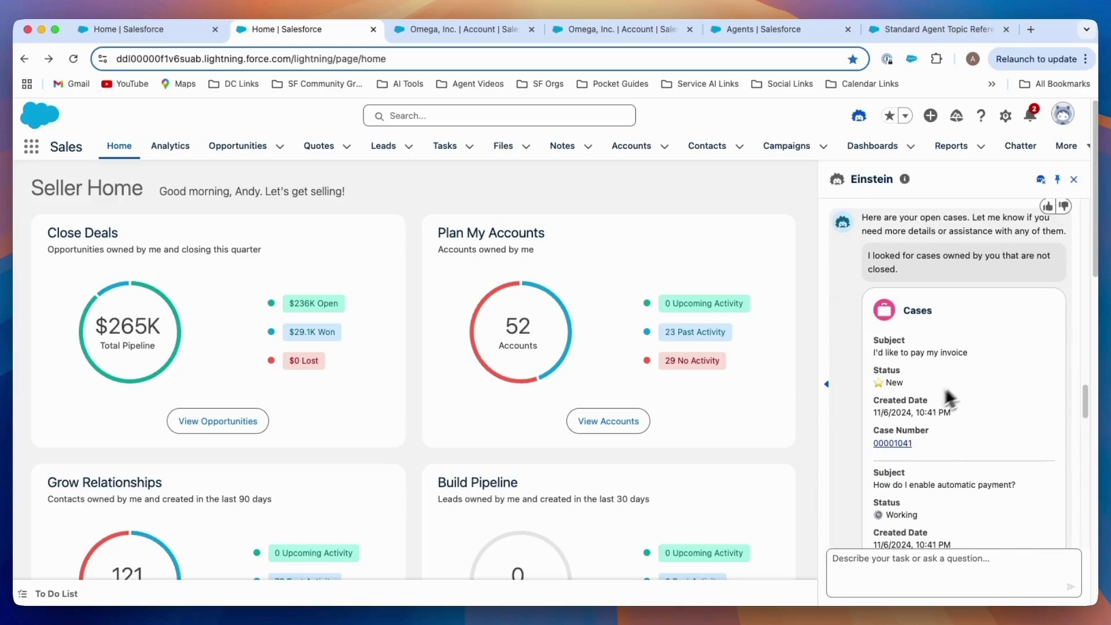
pyautogui.scroll(-15, 943, 399)
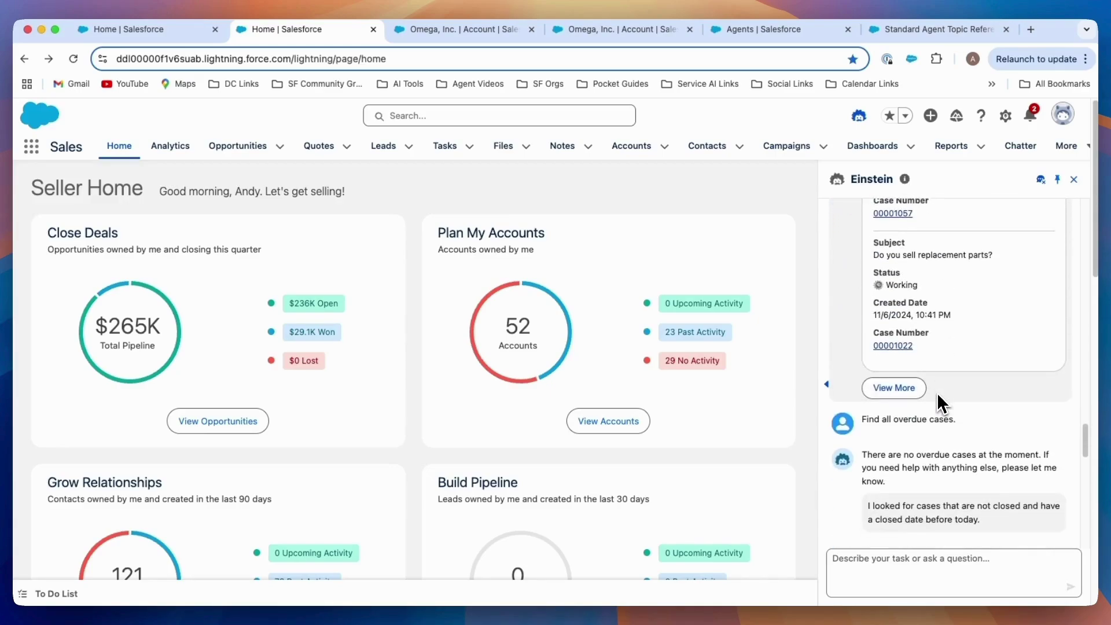
pyautogui.scroll(-2, 982, 405)
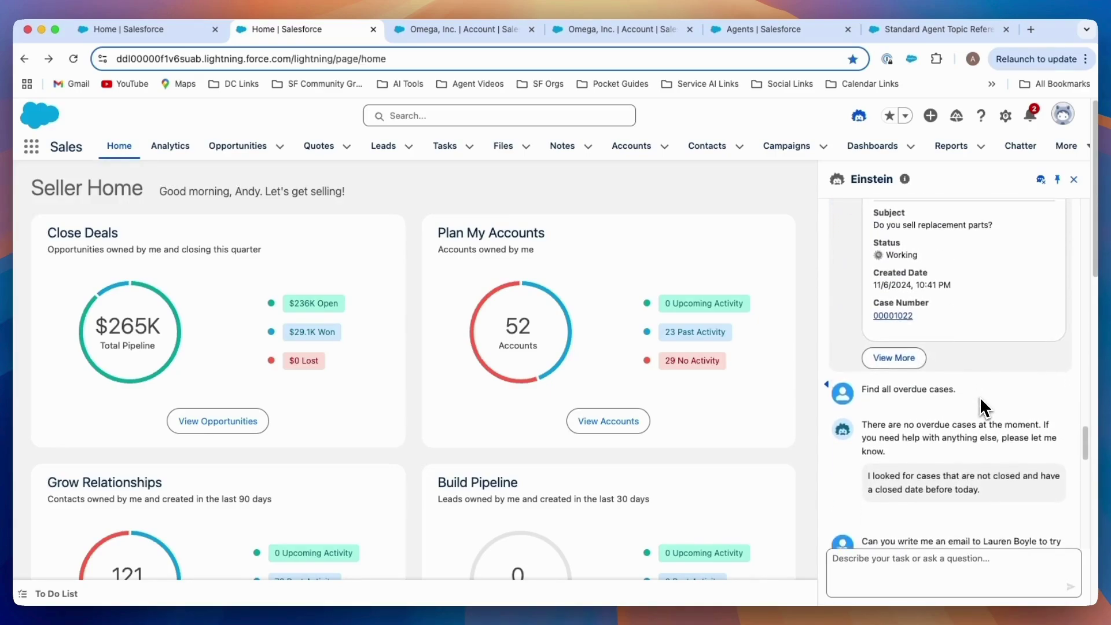
pyautogui.scroll(-3, 980, 405)
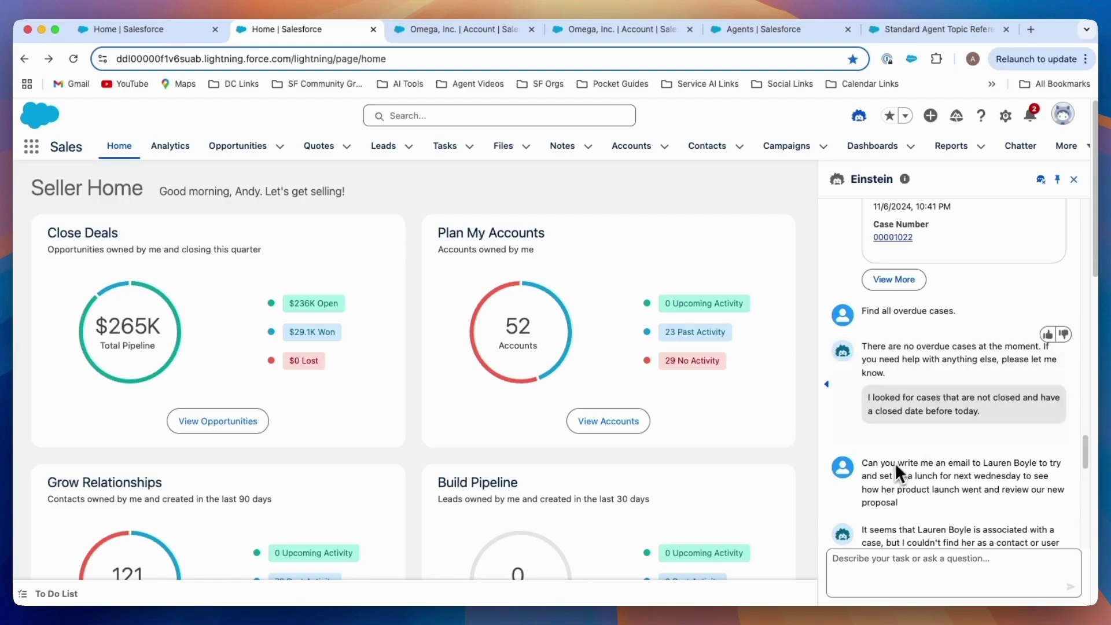
pyautogui.scroll(-5, 937, 442)
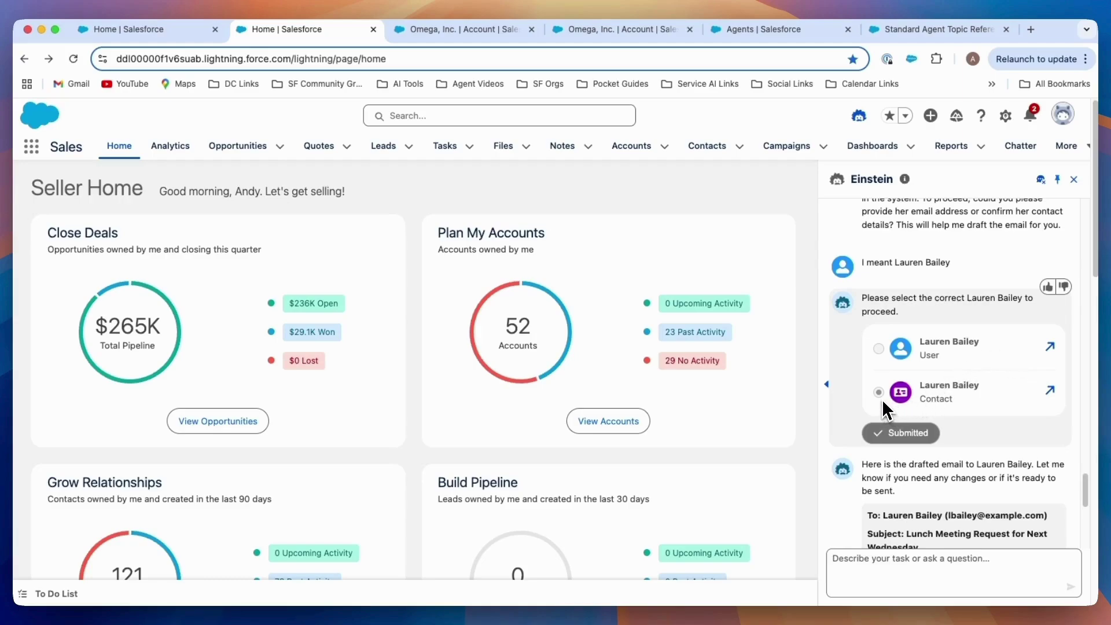
pyautogui.scroll(-5, 949, 399)
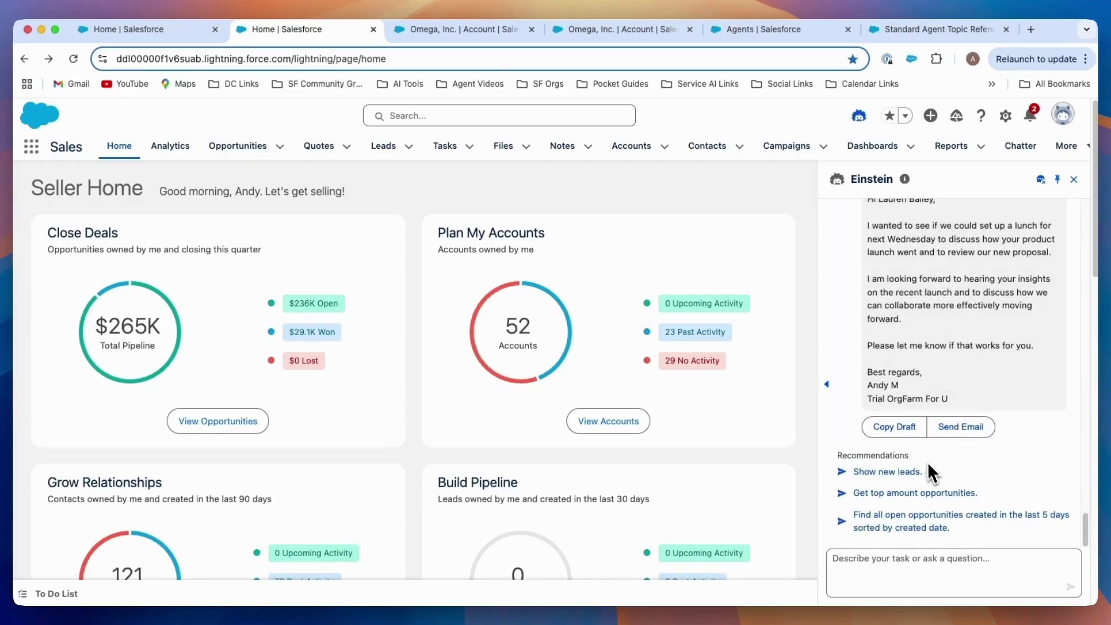
pyautogui.scroll(-5, 928, 469)
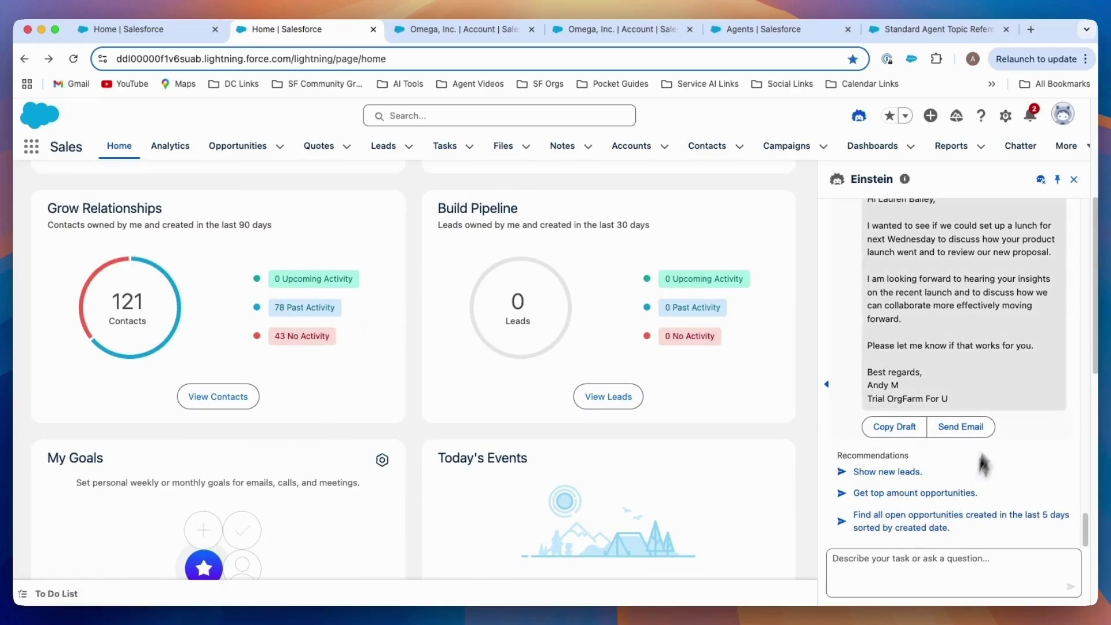
pyautogui.scroll(3, 987, 405)
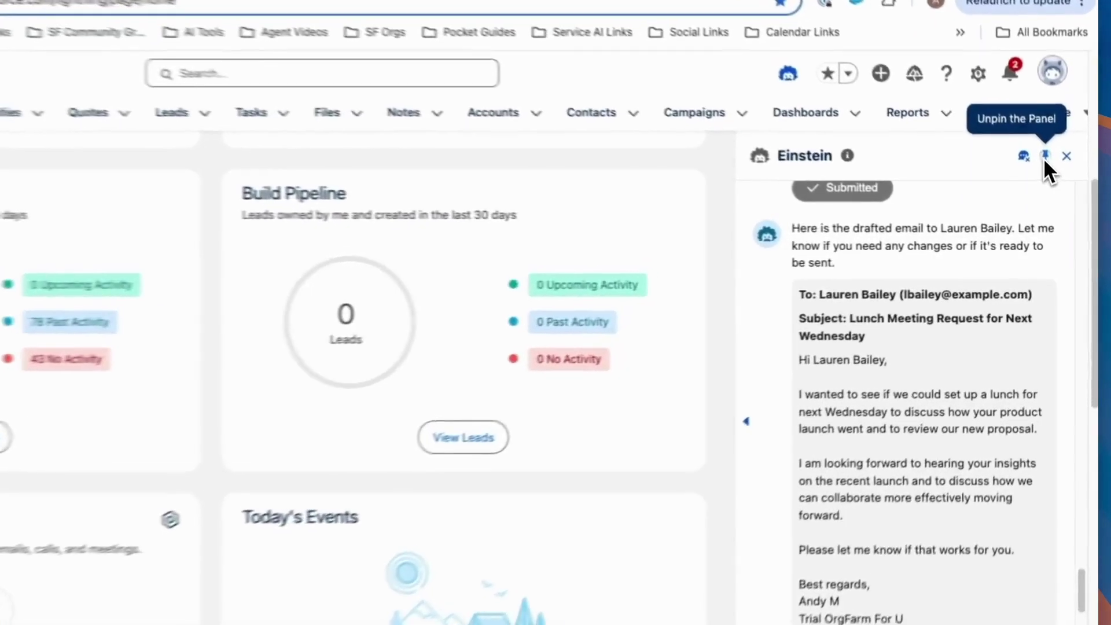
# Unpin the Einstein panel and try its widened and narrow sizes.
pyautogui.click(1044, 156)
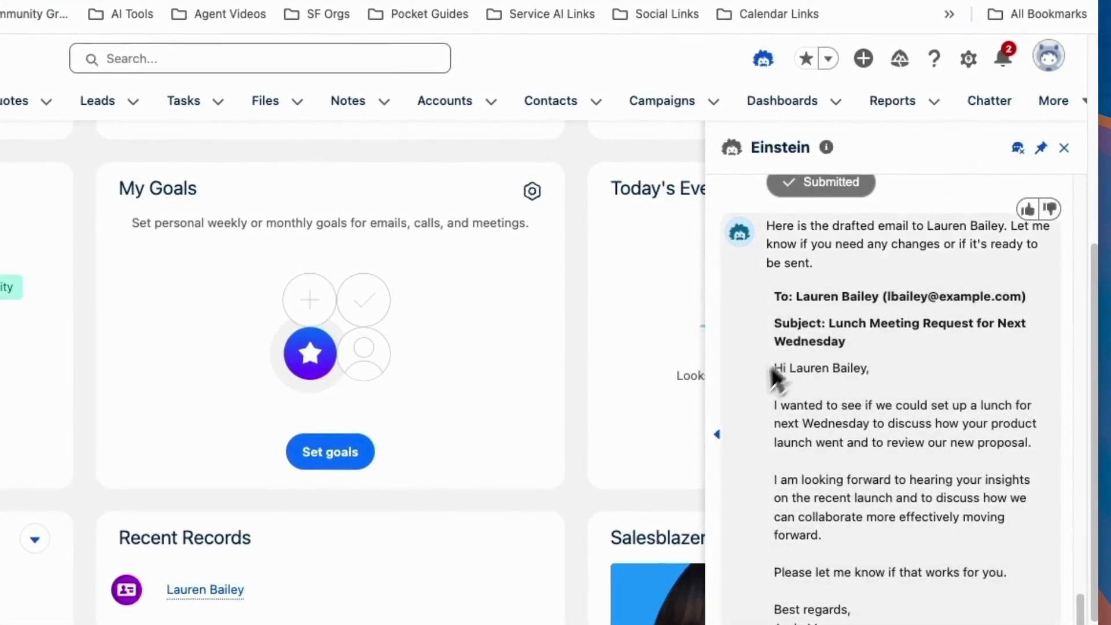
pyautogui.click(717, 435)
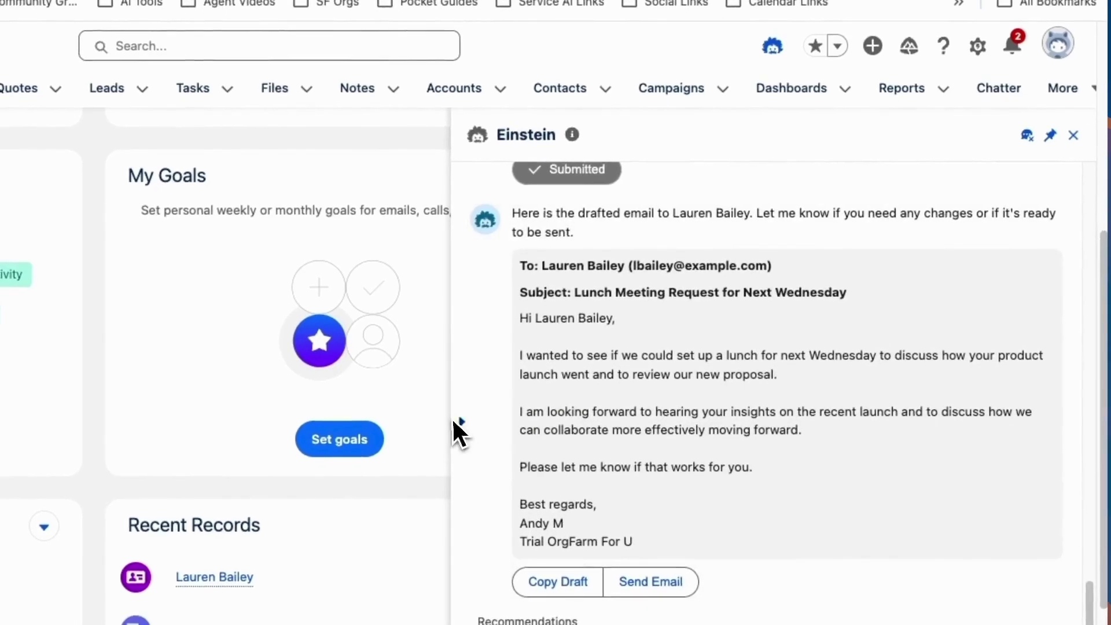
pyautogui.click(461, 422)
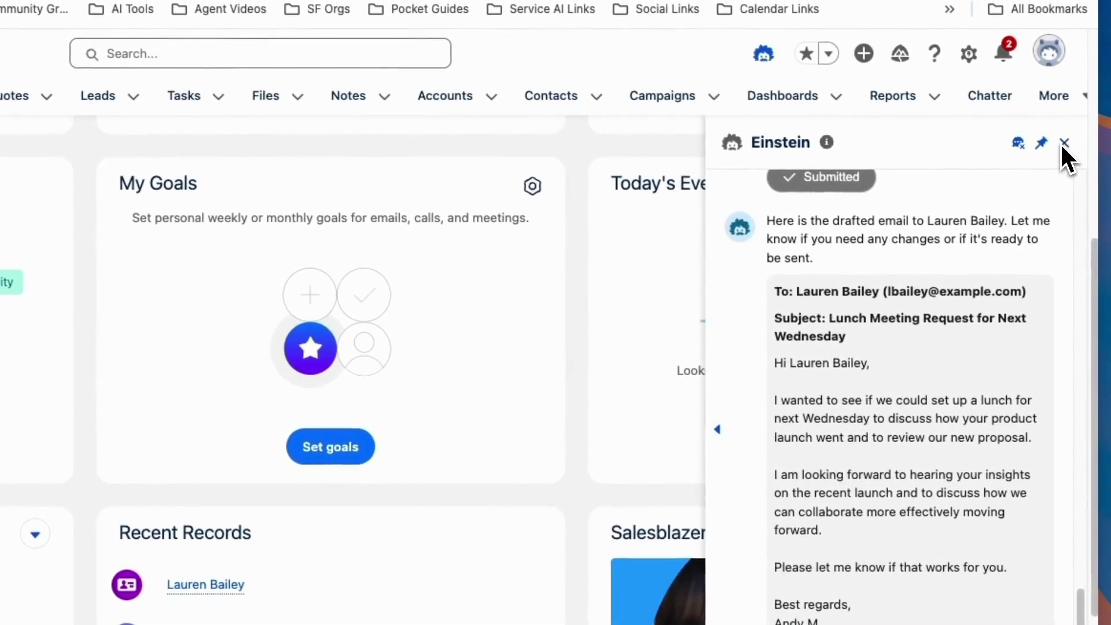
# Back out of clearing the Einstein chat history and switch to the Omega, Inc. account.
pyautogui.click(1017, 143)
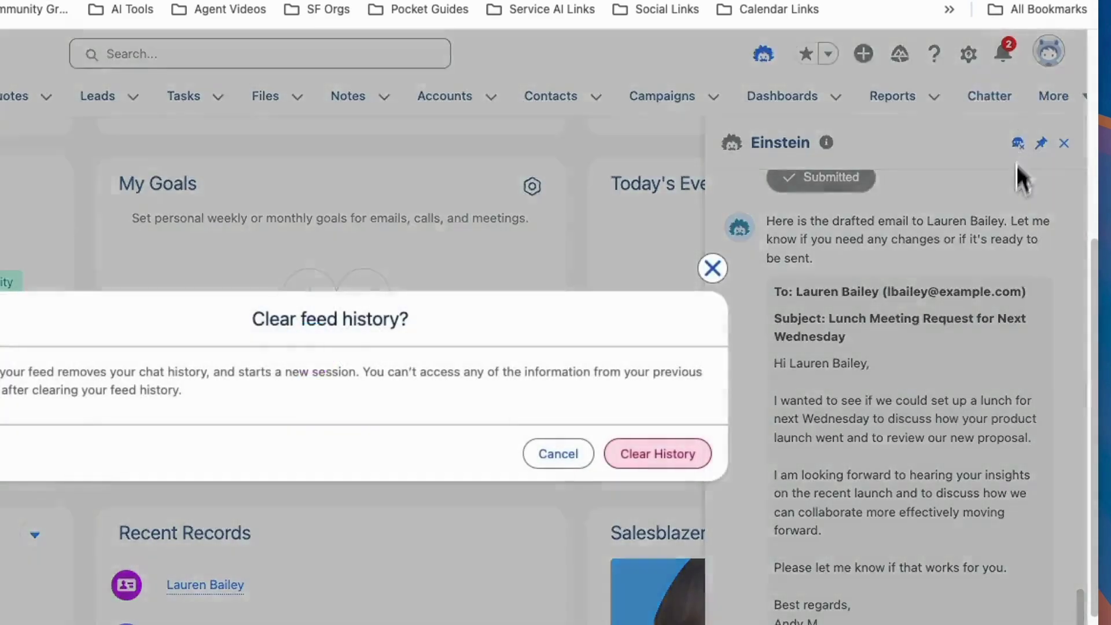
pyautogui.click(586, 456)
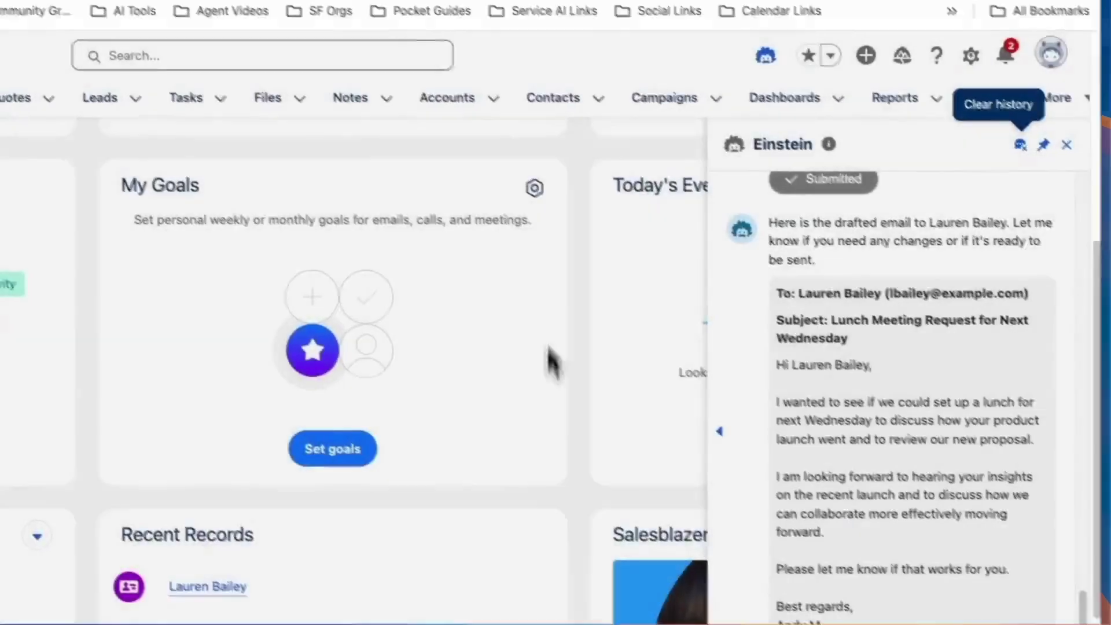
pyautogui.click(349, 33)
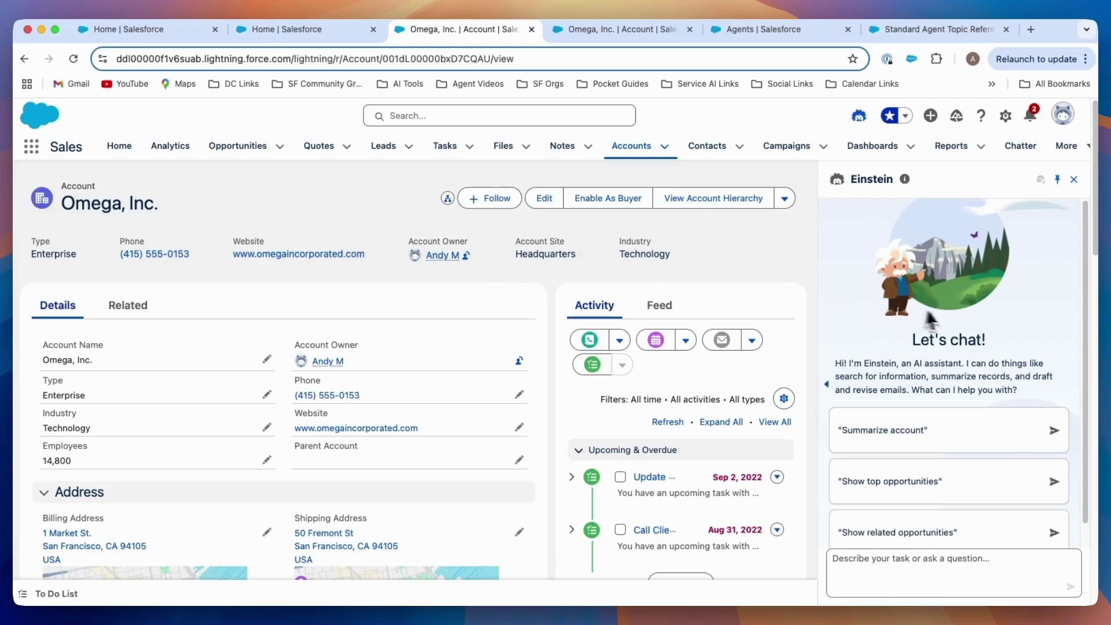
# Scroll down the Omega, Inc. account page and Einstein's suggested prompts.
pyautogui.scroll(-1, 958, 317)
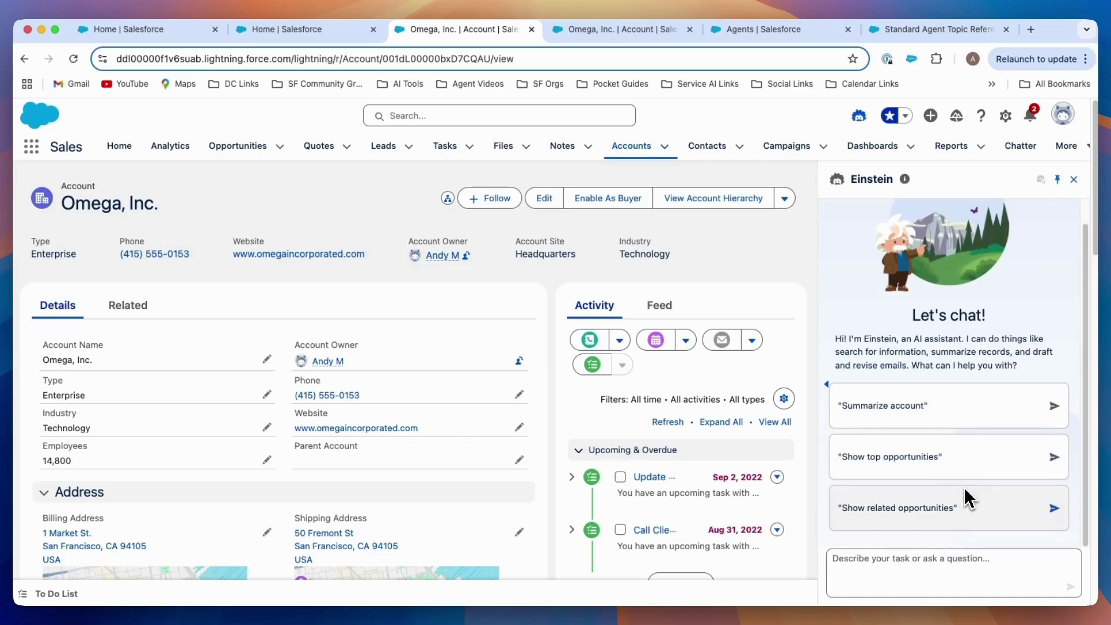
pyautogui.scroll(-1, 958, 501)
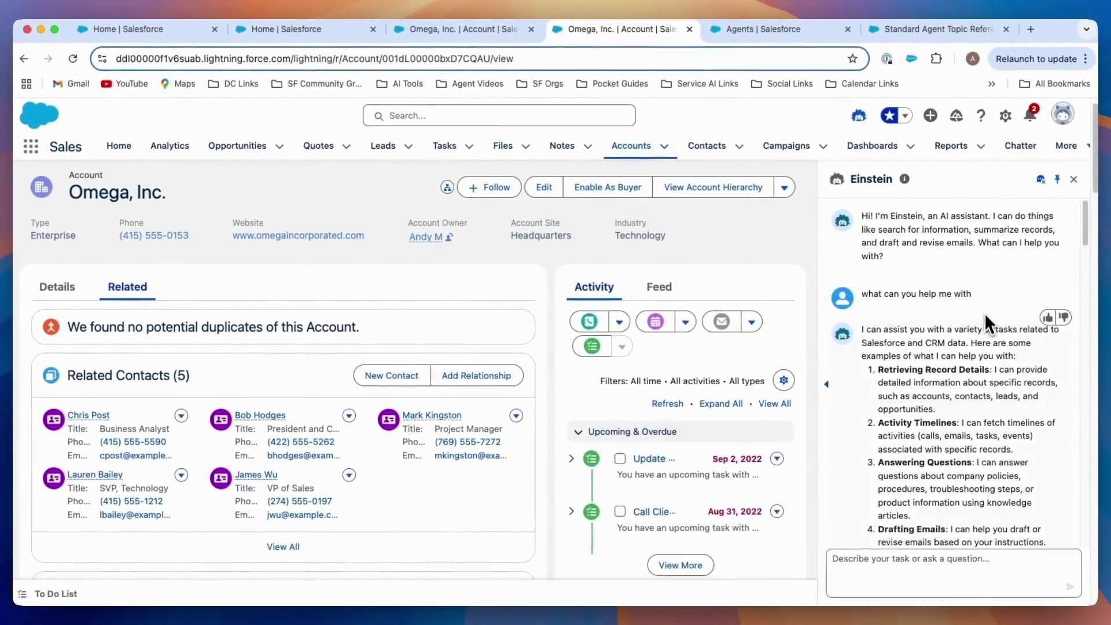
# Scroll to Einstein's drafted 'Recent Purchases for Omega, Inc.' email and open it in the composer.
pyautogui.scroll(-1, 994, 335)
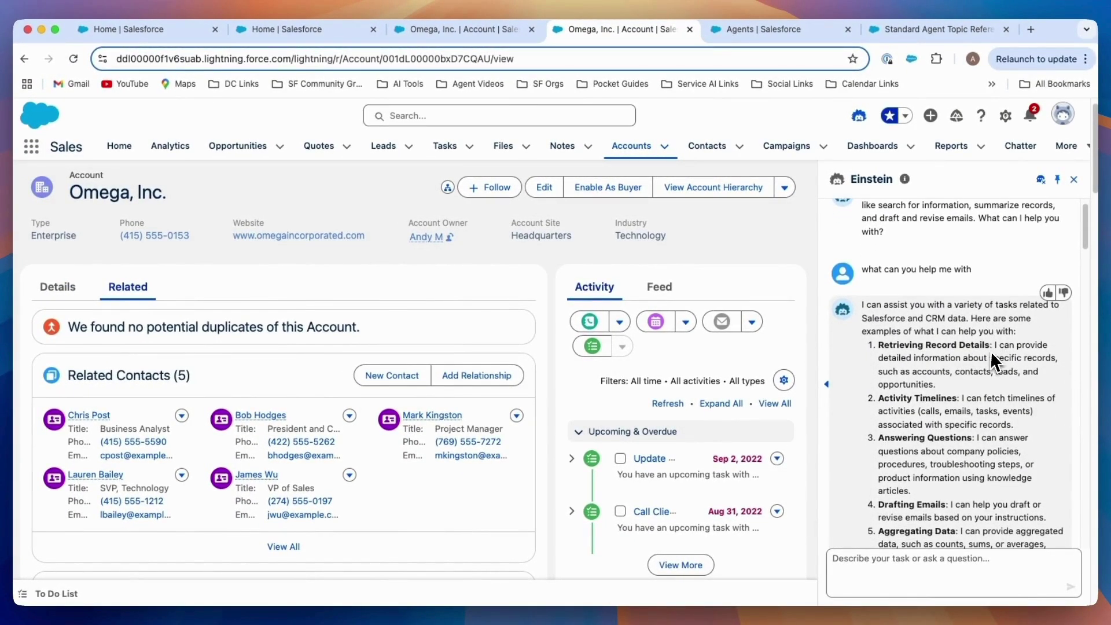
pyautogui.scroll(-5, 963, 395)
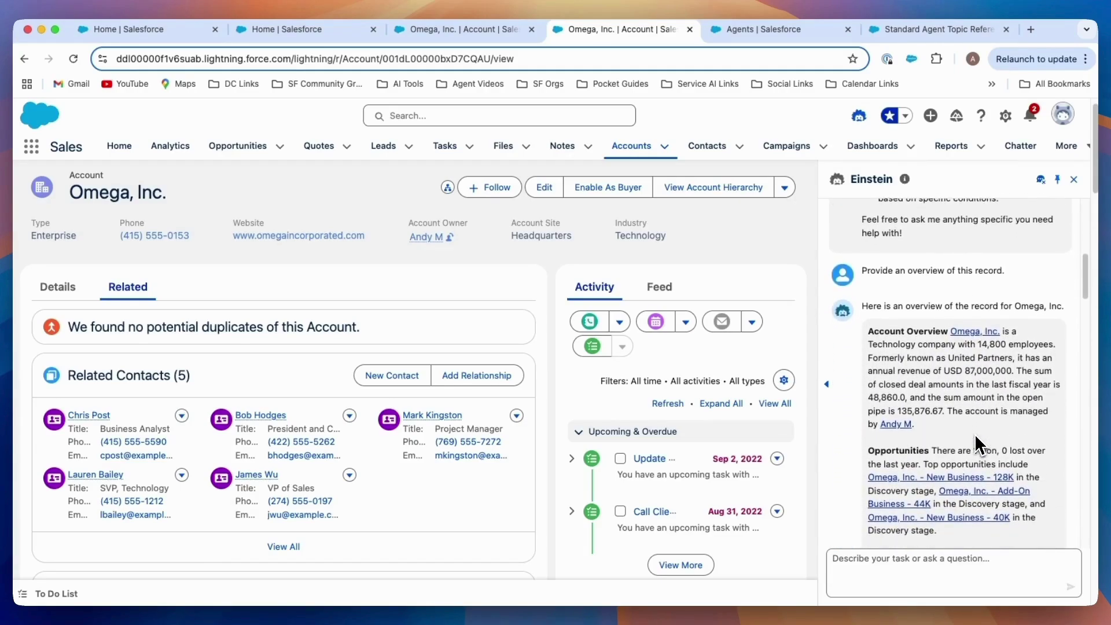
pyautogui.scroll(-9, 974, 444)
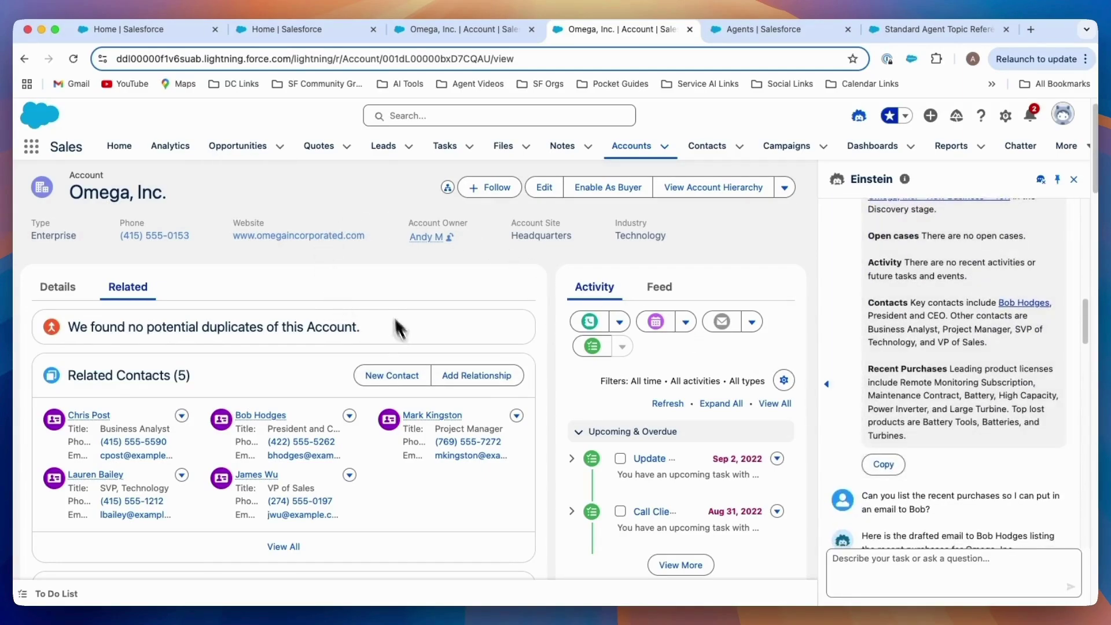
pyautogui.scroll(-2, 996, 450)
pyautogui.scroll(-10, 995, 439)
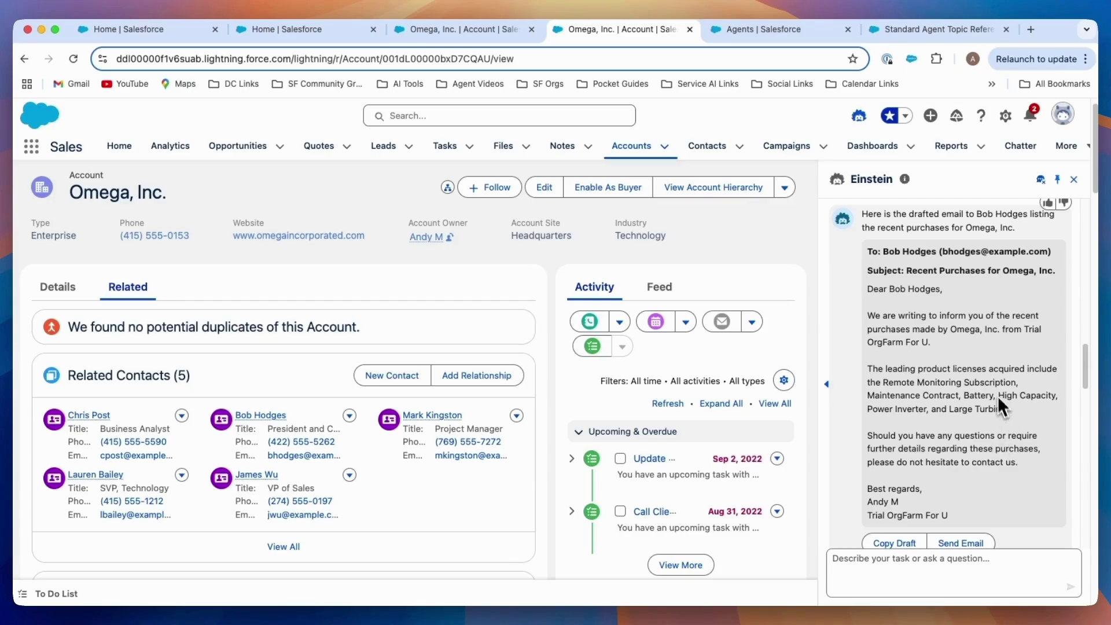
pyautogui.scroll(-4, 997, 405)
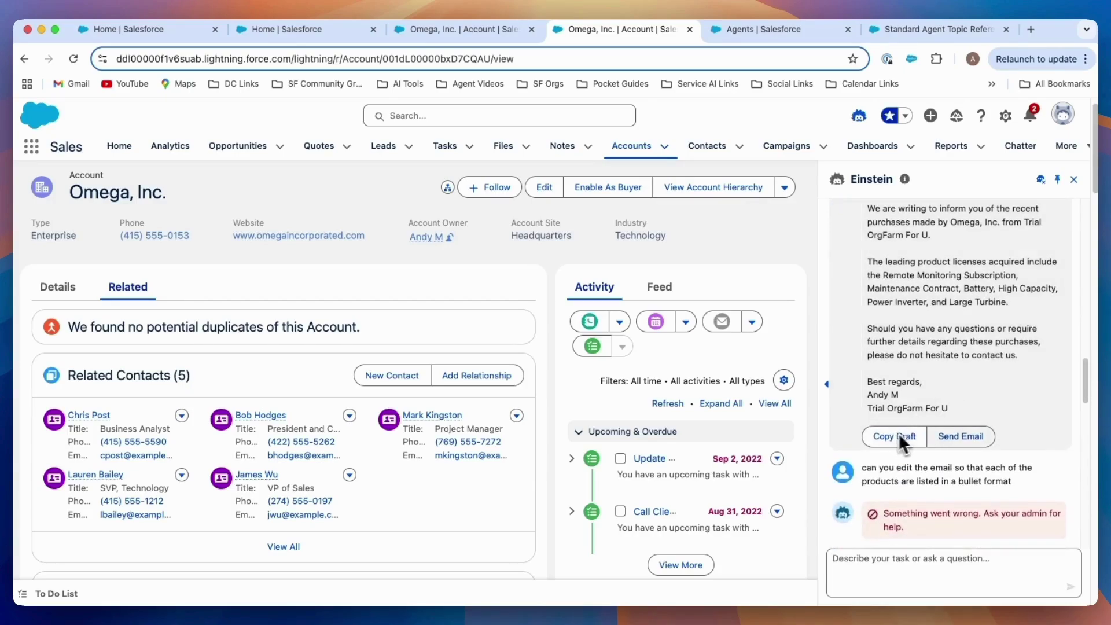
pyautogui.click(959, 435)
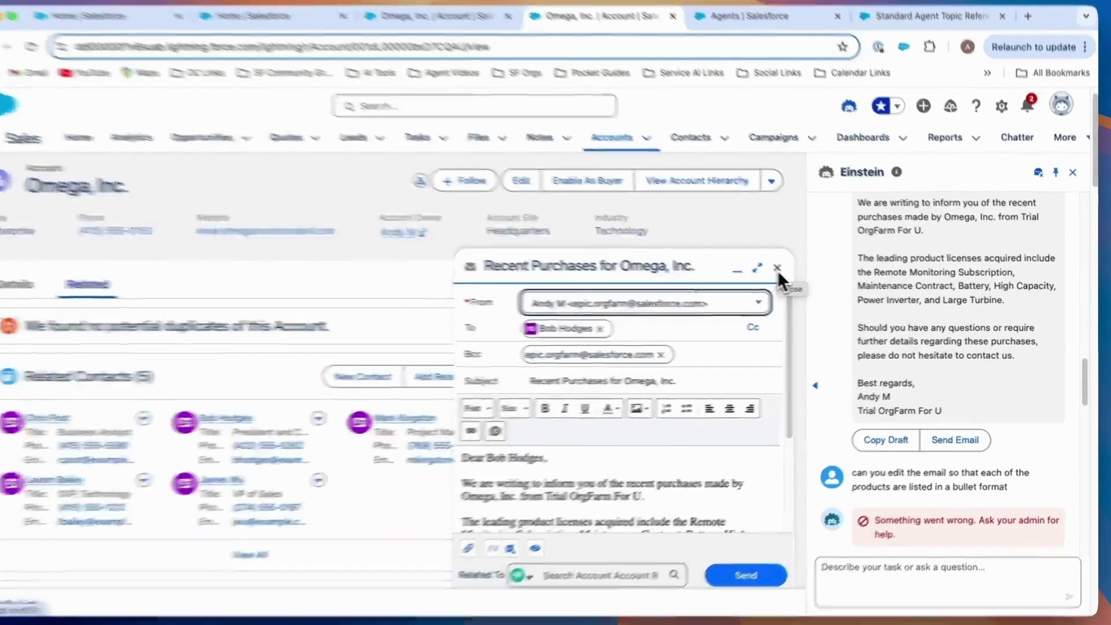
# Close the email composer and scroll to Einstein's bulleted product email revision.
pyautogui.click(790, 270)
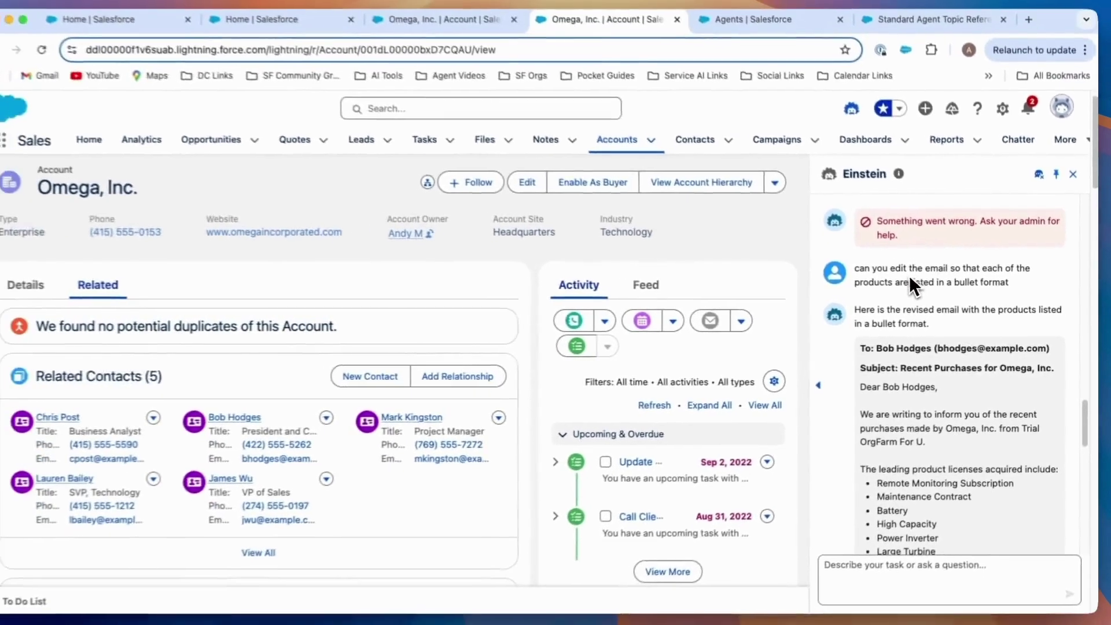
pyautogui.scroll(-3, 933, 403)
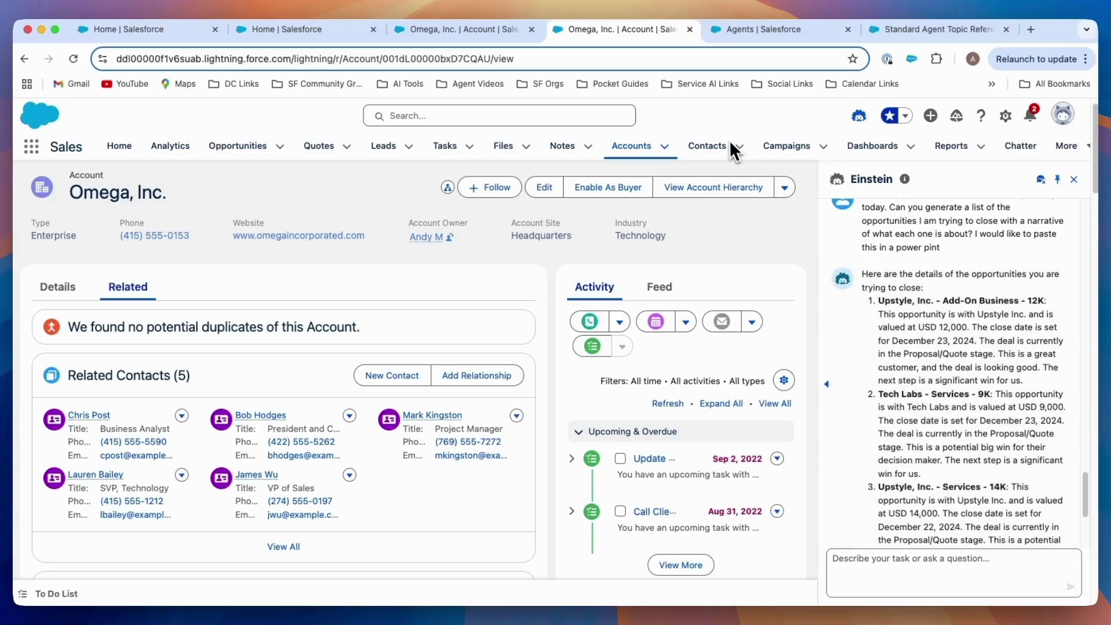
# Open the Agents list under Agent Studio on the Agents | Salesforce tab.
pyautogui.click(752, 29)
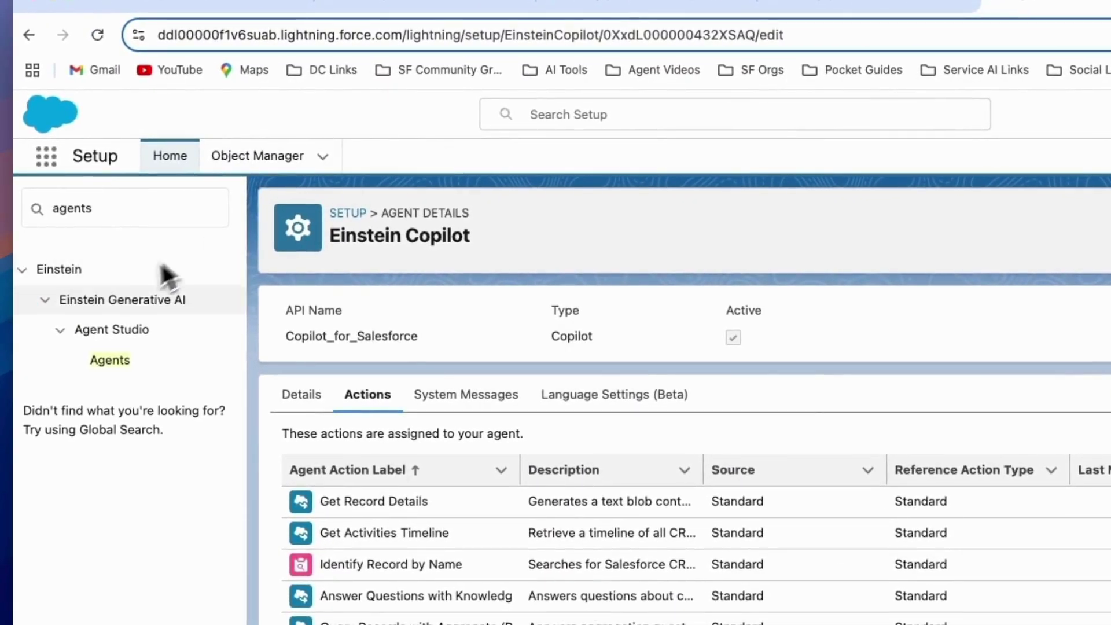
pyautogui.click(110, 364)
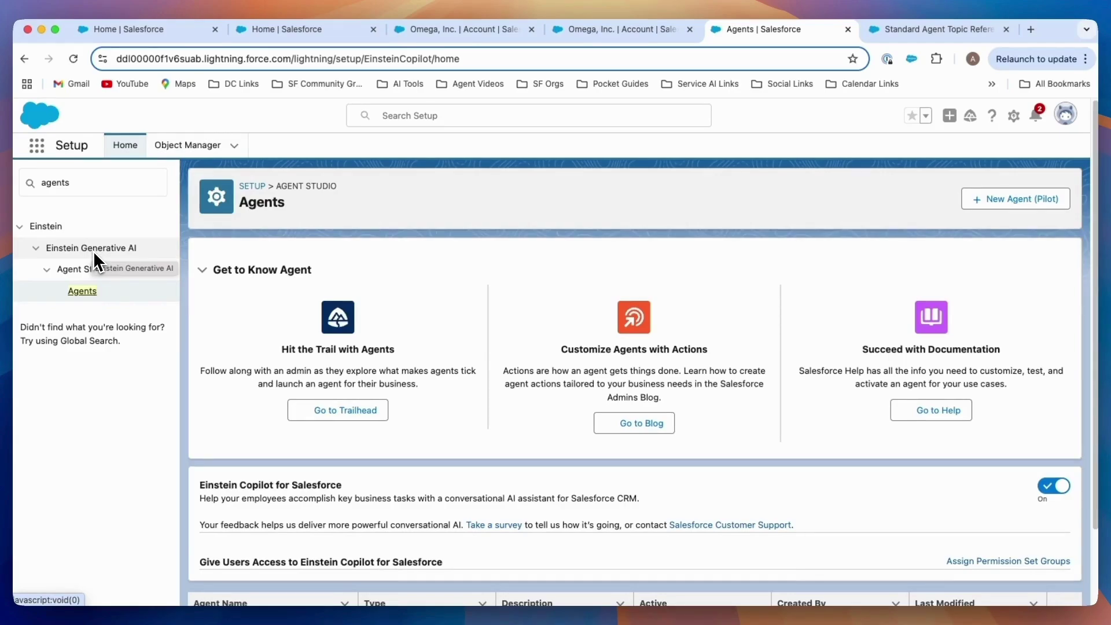
pyautogui.scroll(-3, 371, 260)
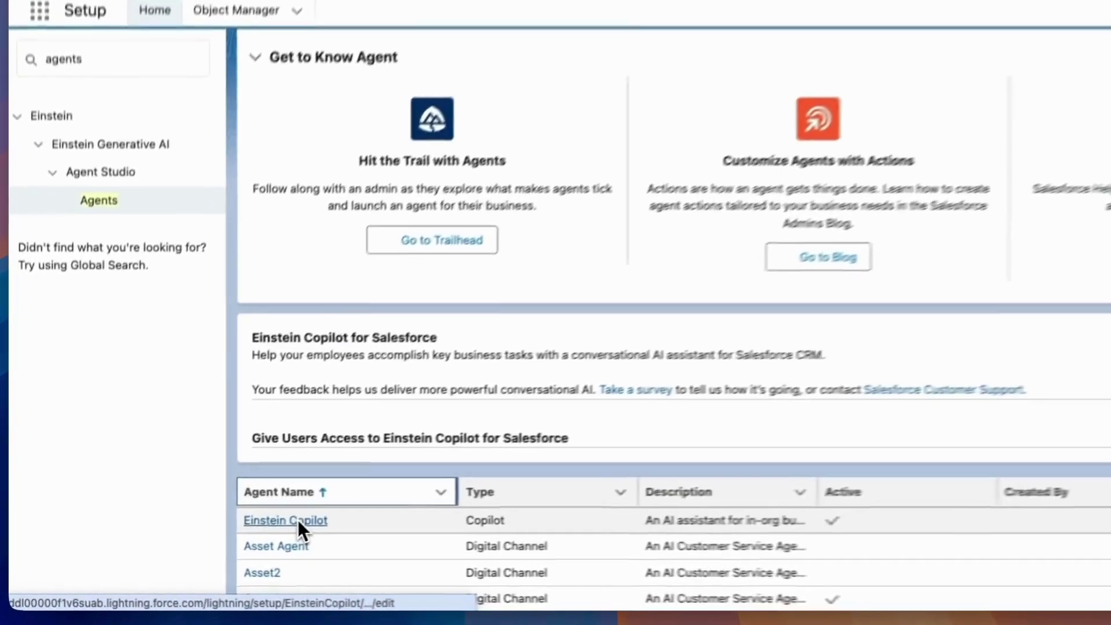
# Open Einstein Copilot's details and scroll through its assigned Actions list.
pyautogui.click(297, 520)
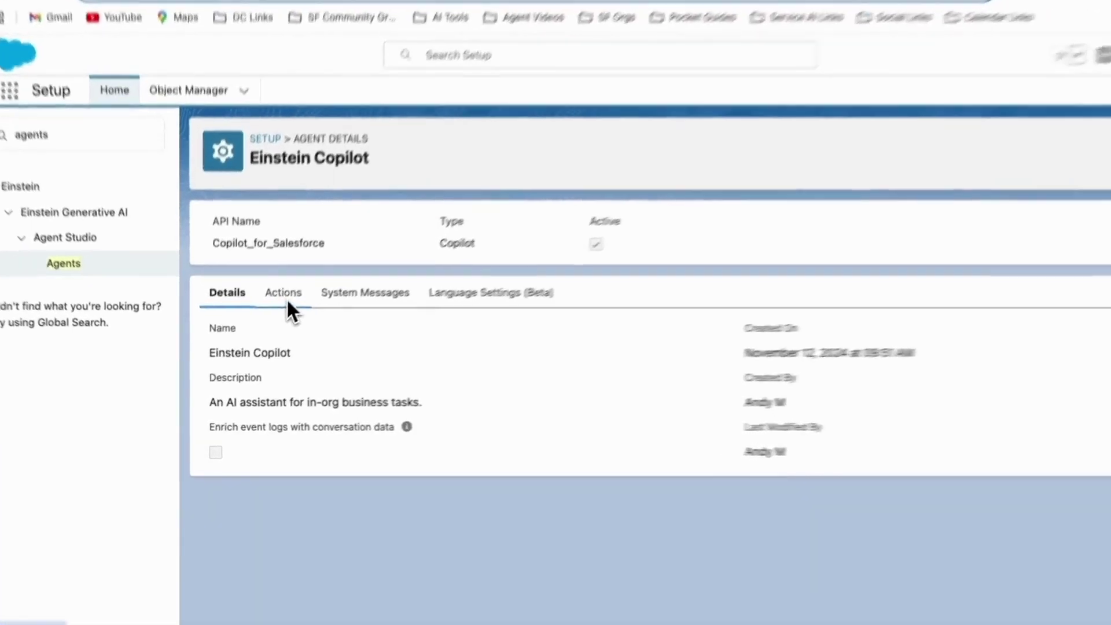
pyautogui.click(270, 317)
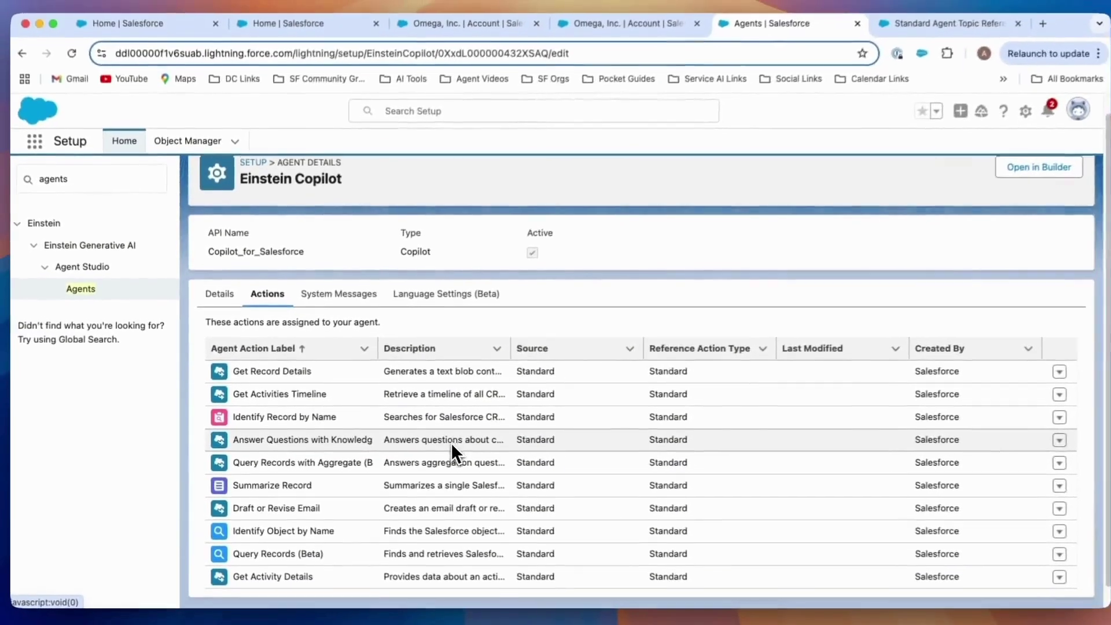
pyautogui.scroll(-2, 558, 457)
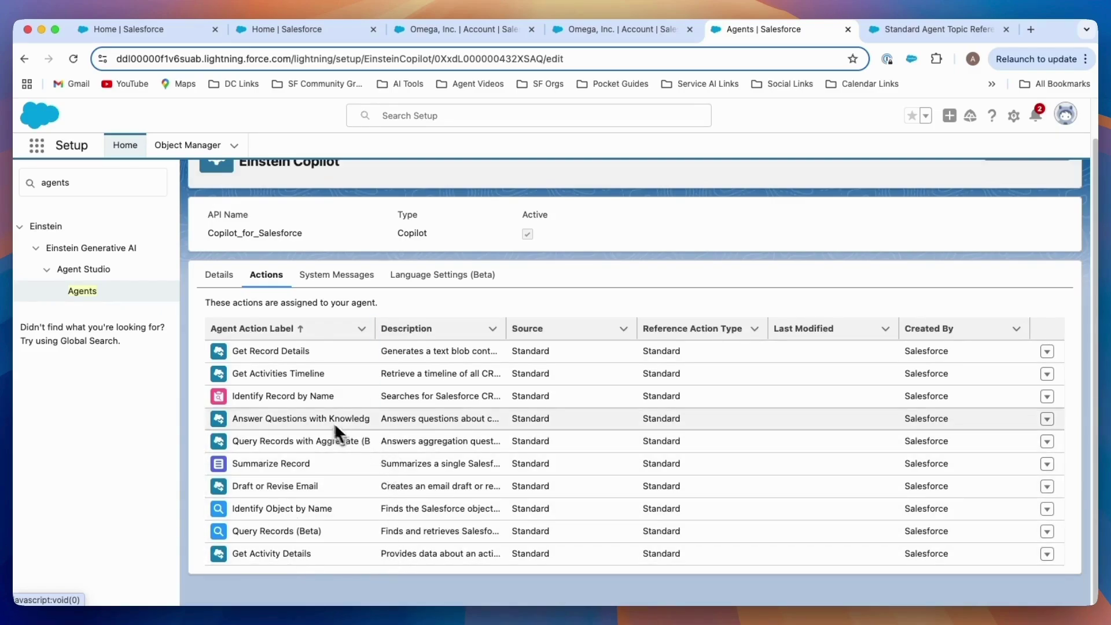
pyautogui.scroll(2, 403, 370)
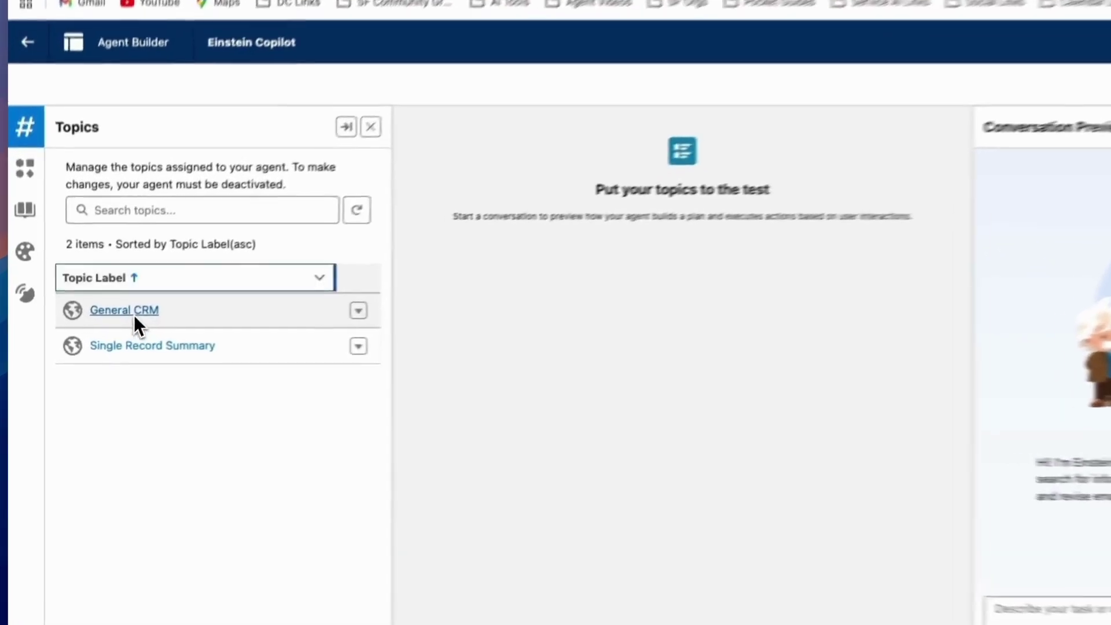
# Open the General CRM topic's details and enlarge its first instruction boxes to read them.
pyautogui.click(124, 328)
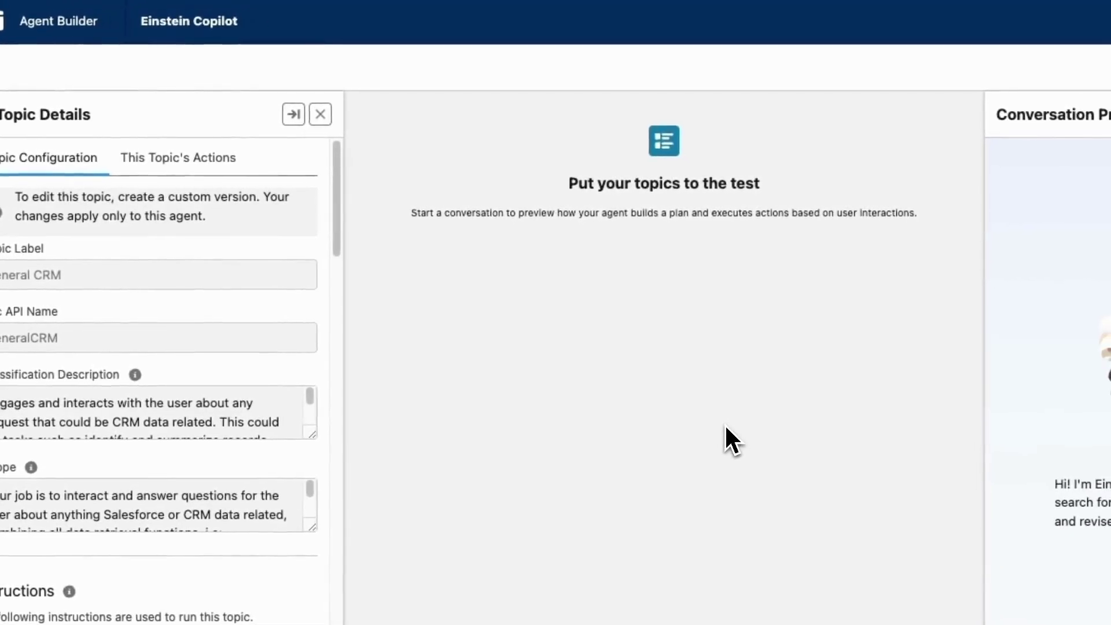
pyautogui.scroll(-3, 257, 400)
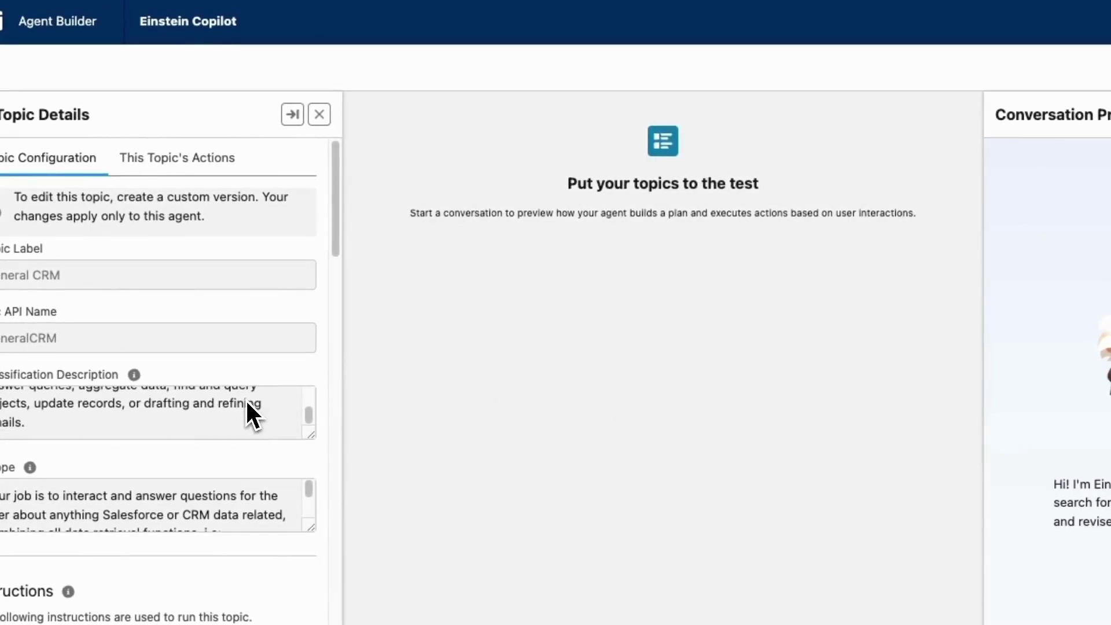
pyautogui.scroll(-2, 339, 256)
pyautogui.moveTo(339, 252); pyautogui.dragTo(335, 295)
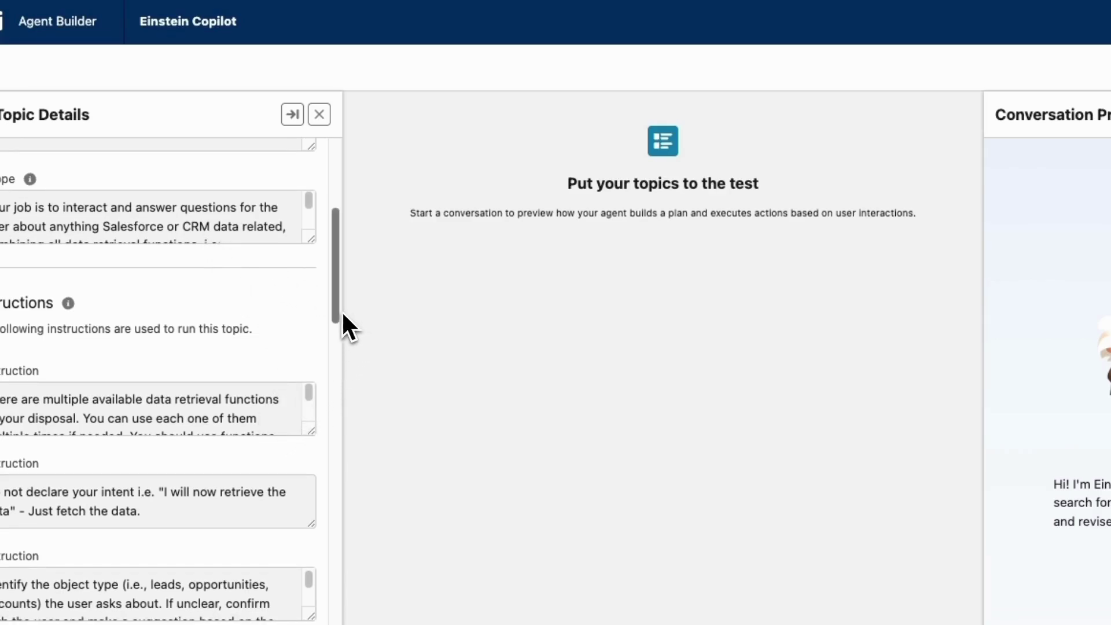
pyautogui.scroll(-2, 338, 330)
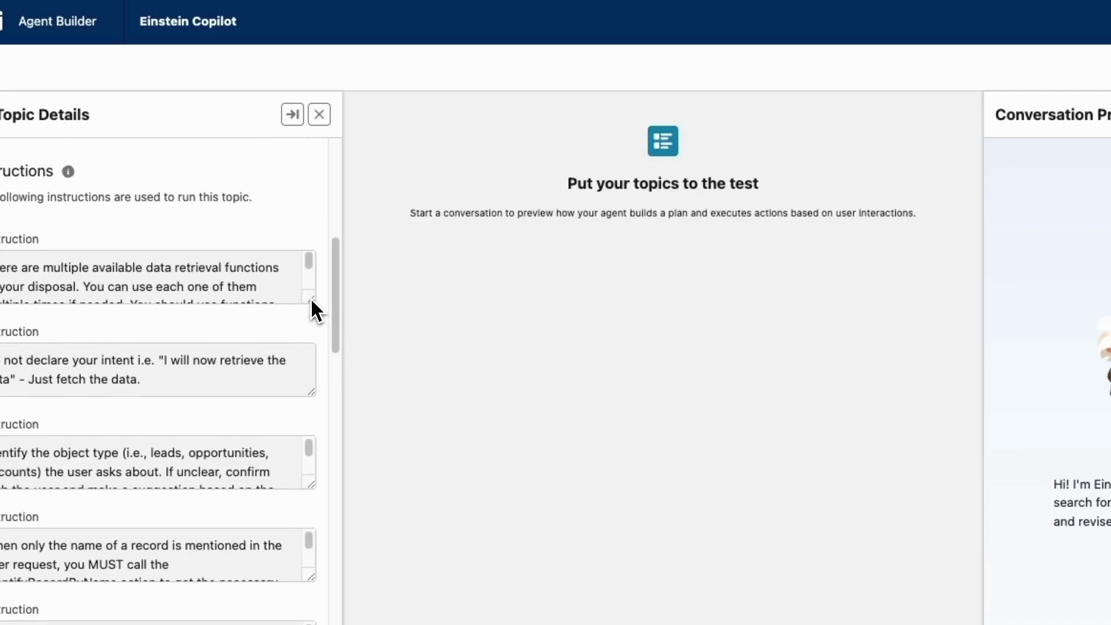
pyautogui.moveTo(311, 299); pyautogui.dragTo(346, 404)
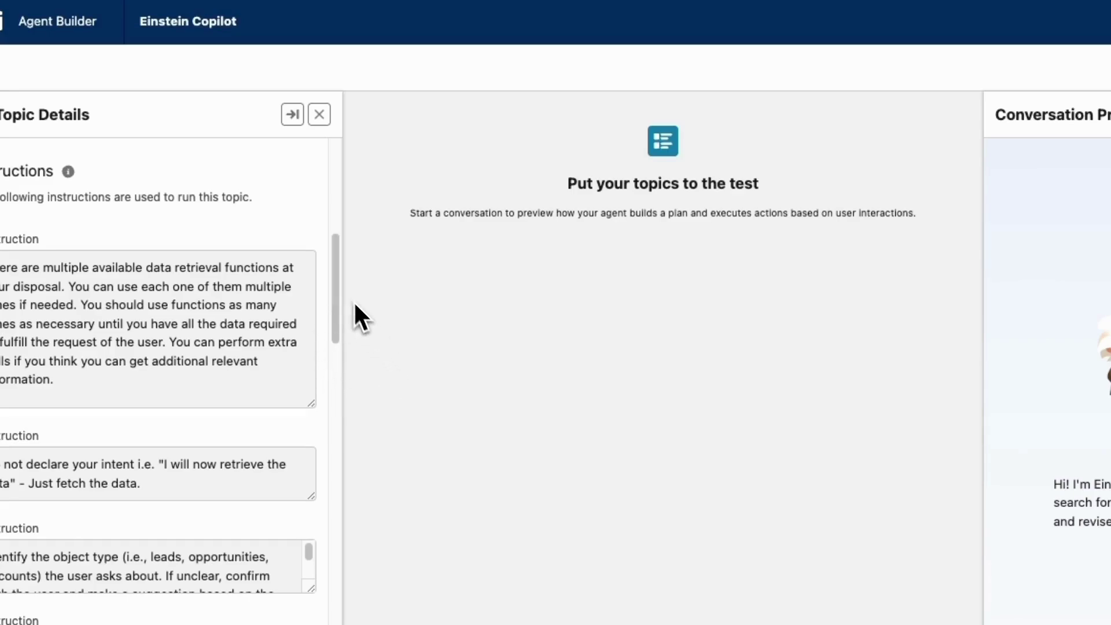
pyautogui.moveTo(341, 301); pyautogui.dragTo(335, 401)
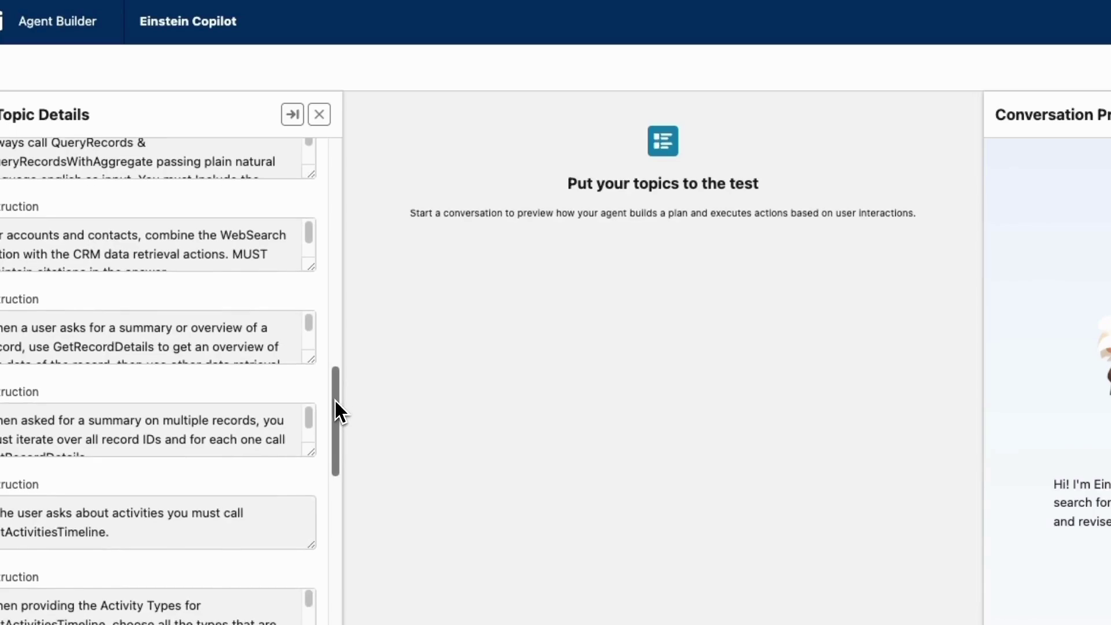
# Enlarge the single-record and multiple-records summary instruction boxes to show their full text.
pyautogui.scroll(-3, 334, 401)
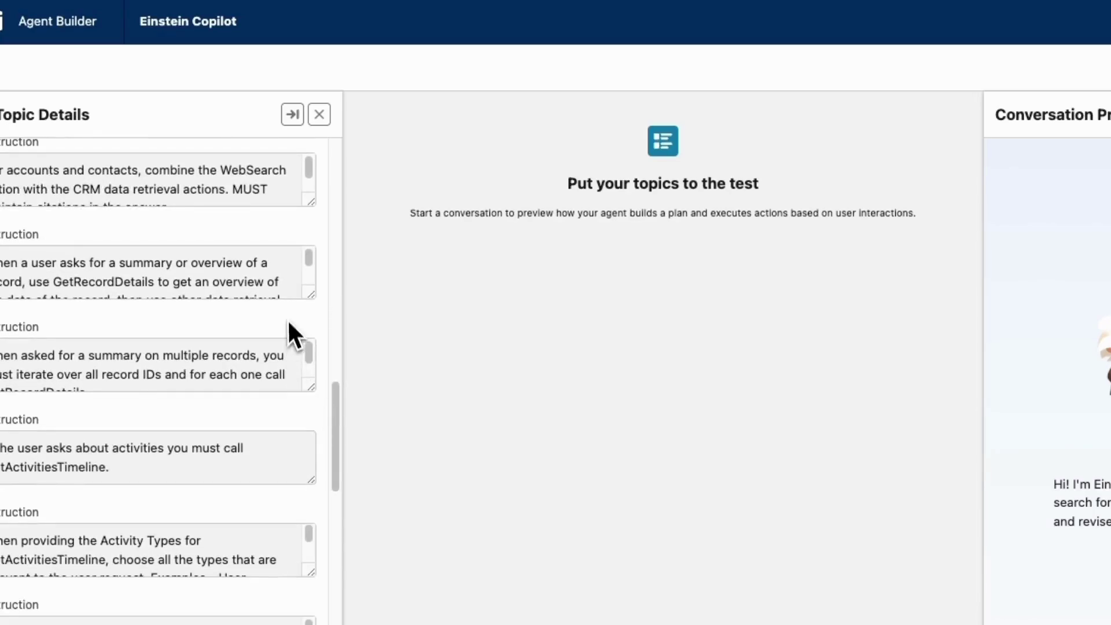
pyautogui.moveTo(315, 295); pyautogui.dragTo(324, 339)
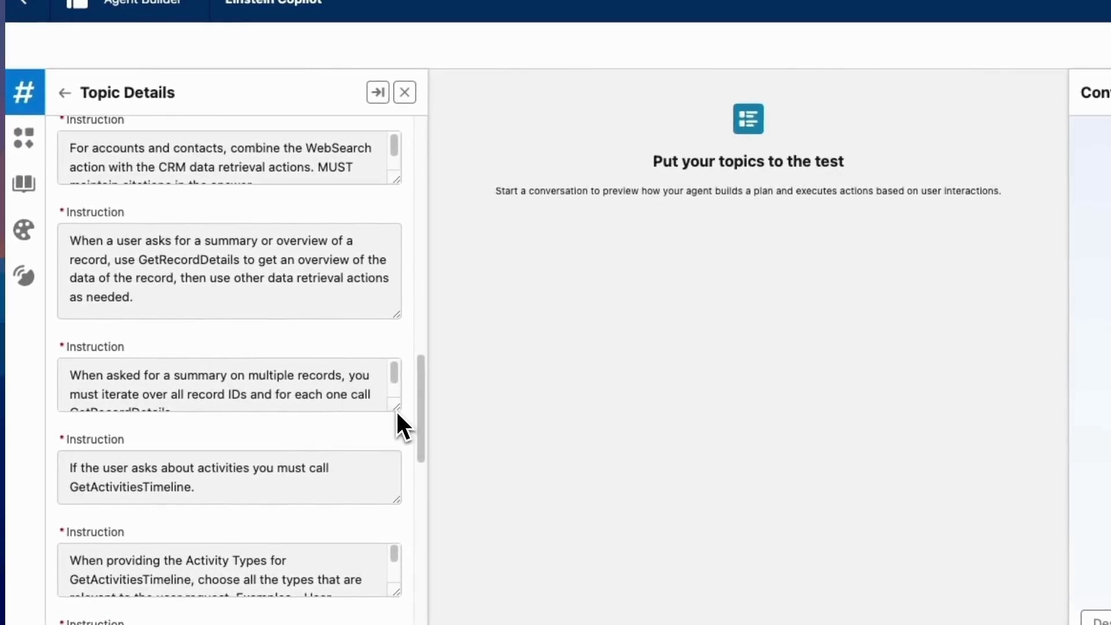
pyautogui.moveTo(397, 408); pyautogui.dragTo(415, 446)
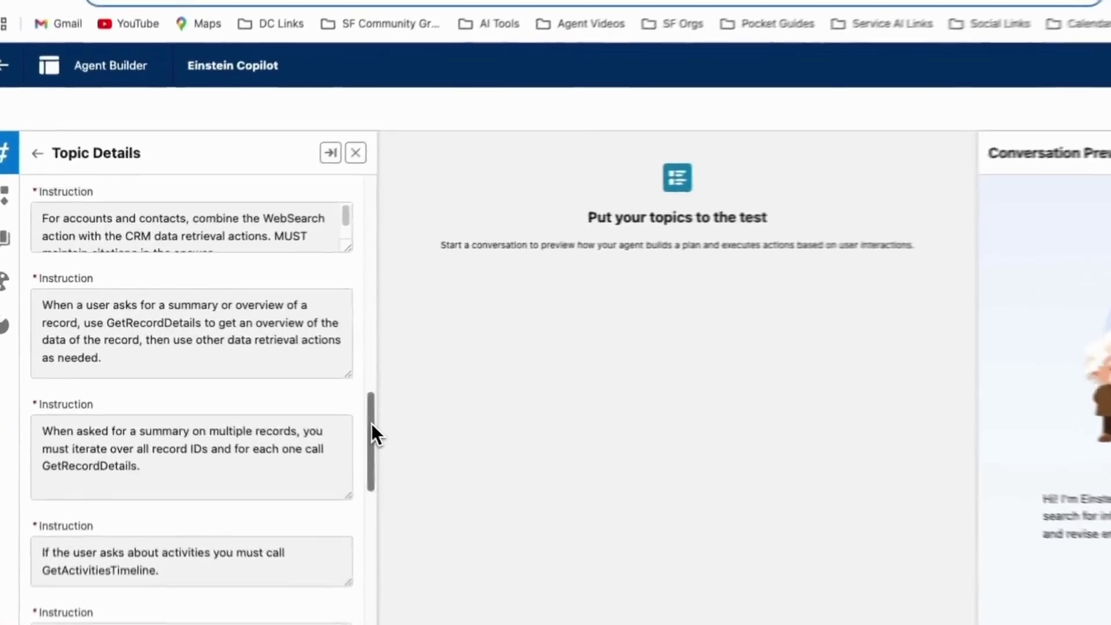
pyautogui.moveTo(308, 393); pyautogui.dragTo(314, 272)
pyautogui.moveTo(393, 283); pyautogui.dragTo(389, 168)
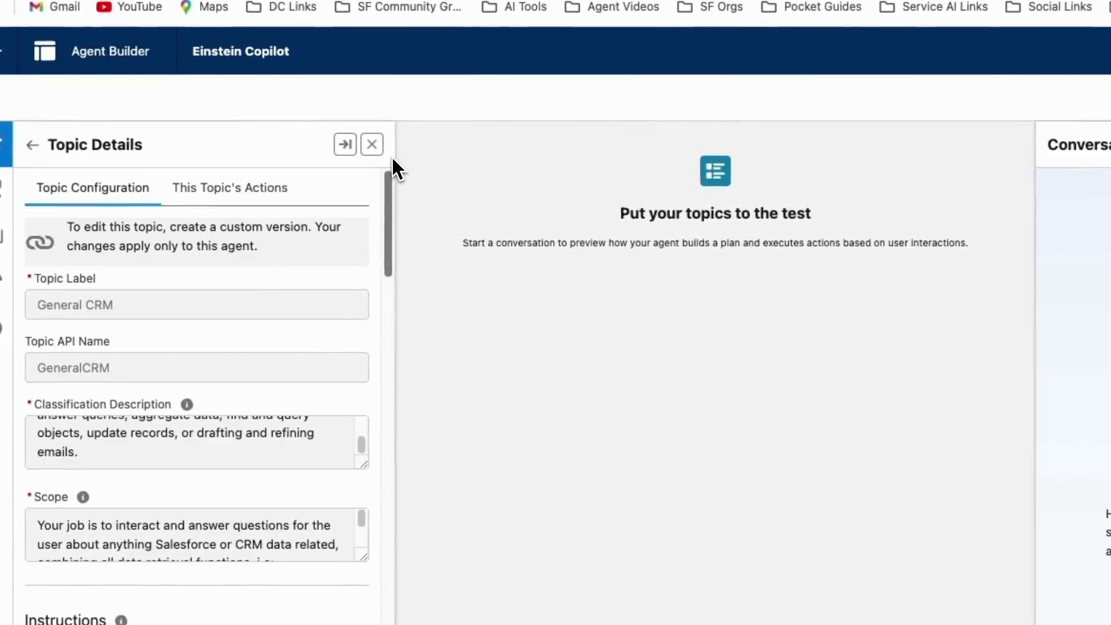
# Show the General CRM topic's assigned actions under This Topic's Actions.
pyautogui.click(248, 193)
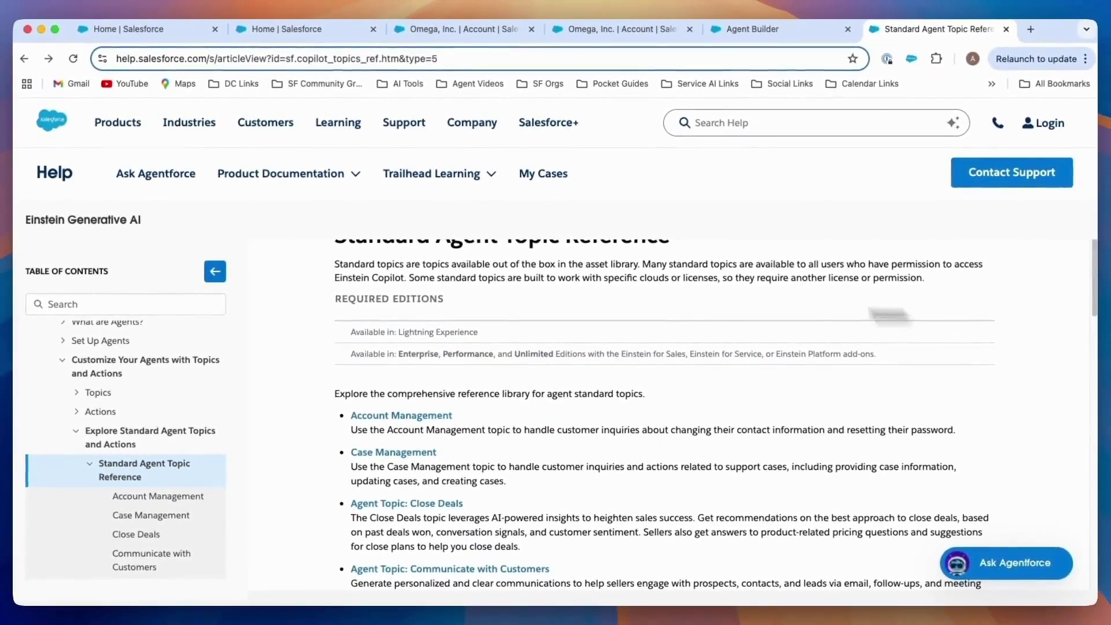
# Scroll the Standard Agent Topic Reference list down to the 'Agent Topic: Single Record Summary' entry.
pyautogui.scroll(2, 887, 315)
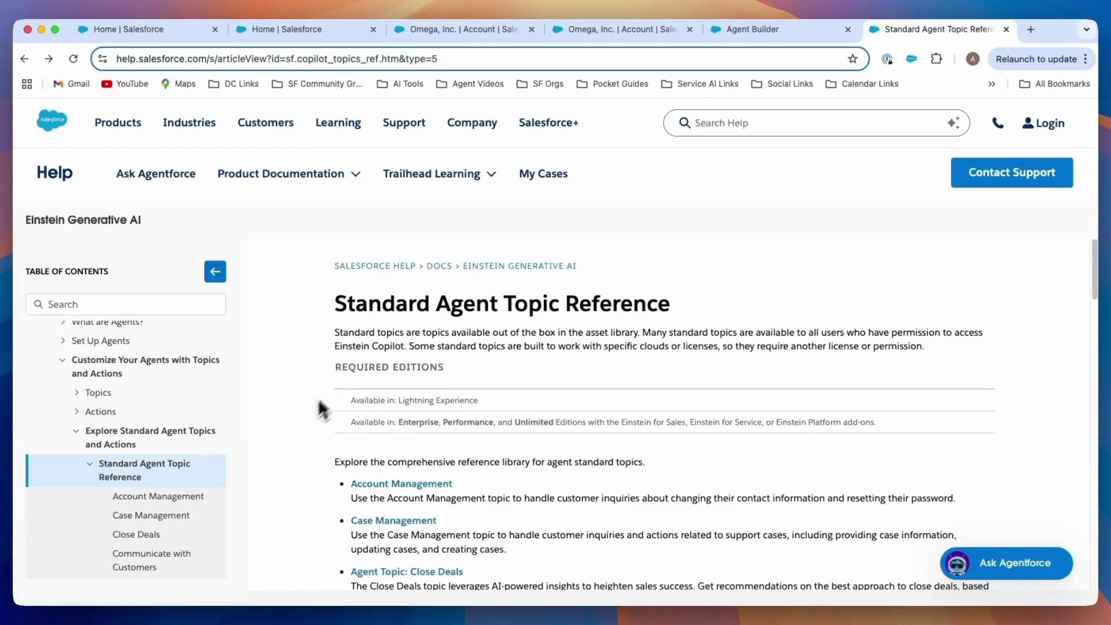
pyautogui.scroll(-1, 305, 435)
pyautogui.scroll(-3, 306, 435)
pyautogui.scroll(-4, 193, 461)
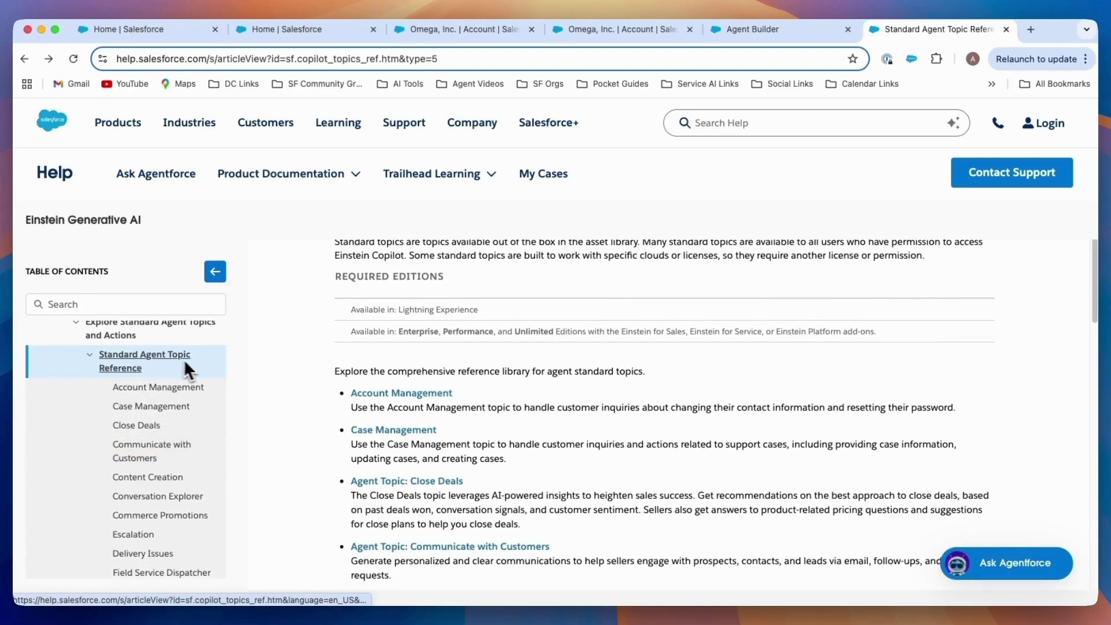
pyautogui.scroll(-3, 290, 403)
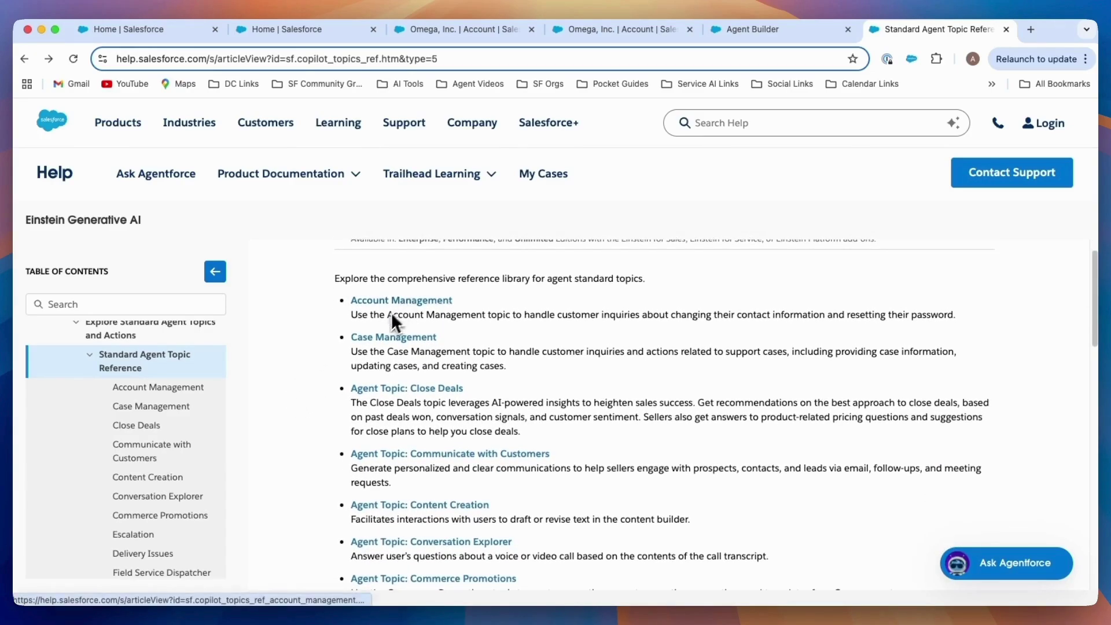
pyautogui.scroll(-4, 300, 436)
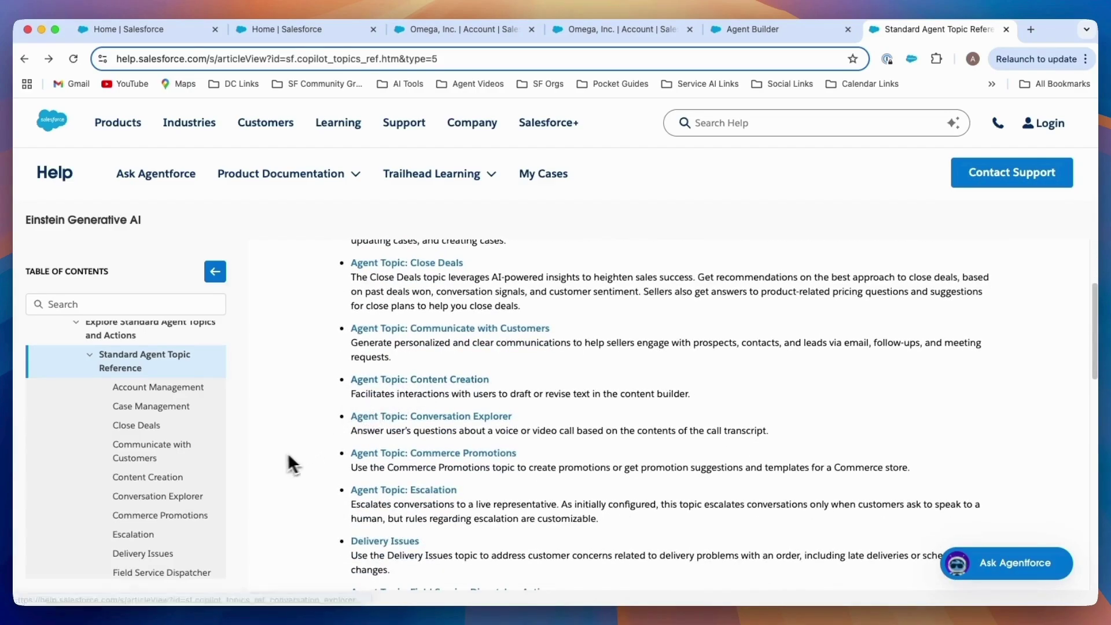
pyautogui.scroll(-2, 283, 448)
pyautogui.scroll(-8, 405, 463)
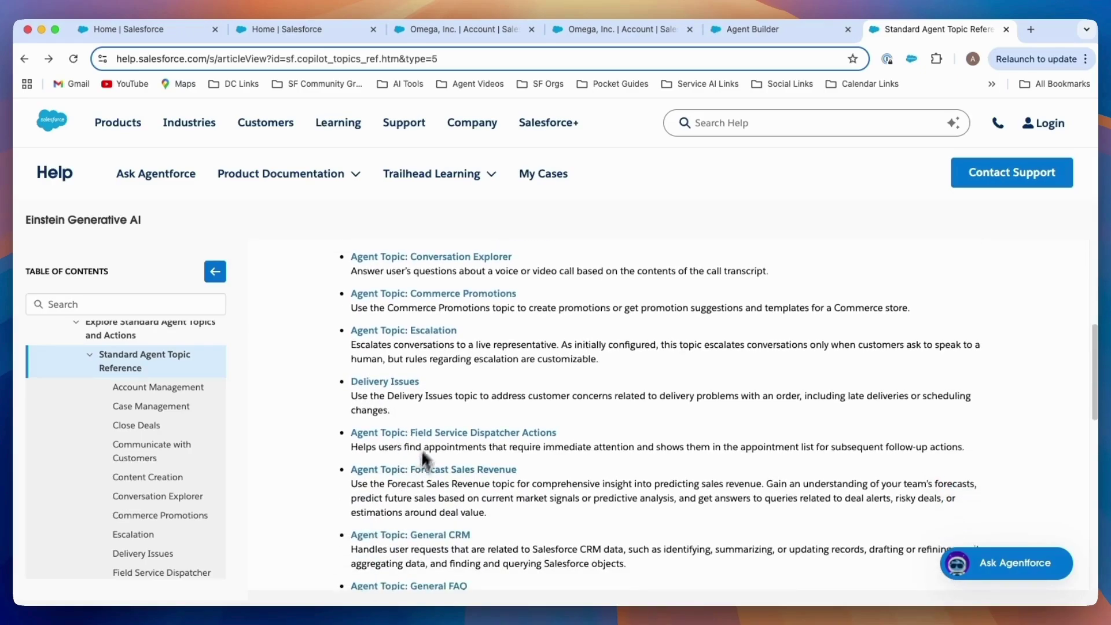
pyautogui.scroll(-1, 433, 408)
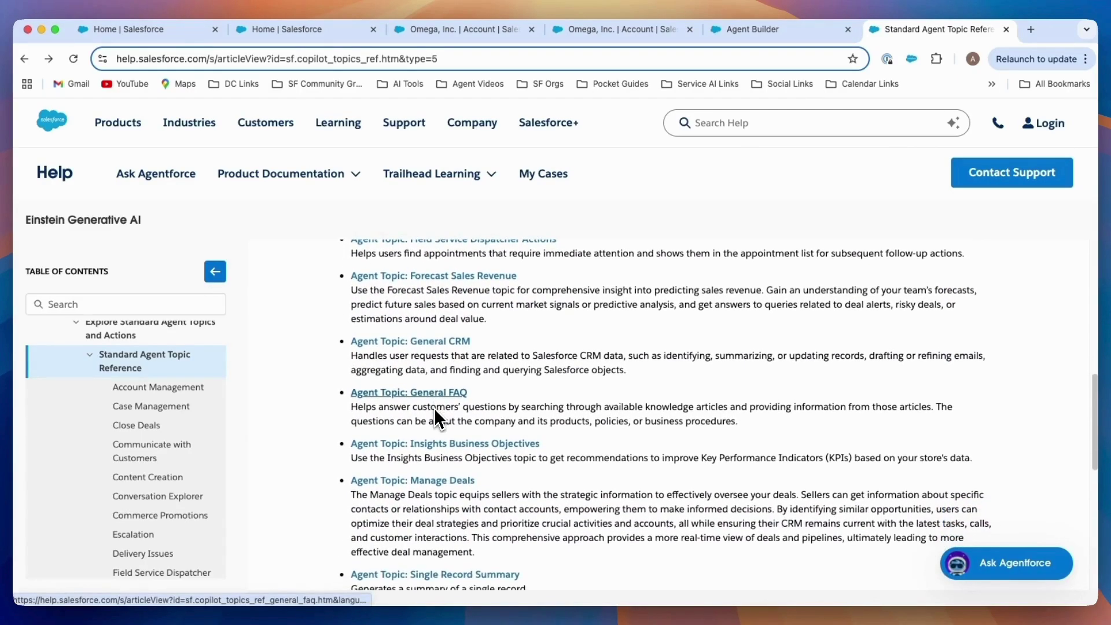
pyautogui.scroll(-1, 433, 408)
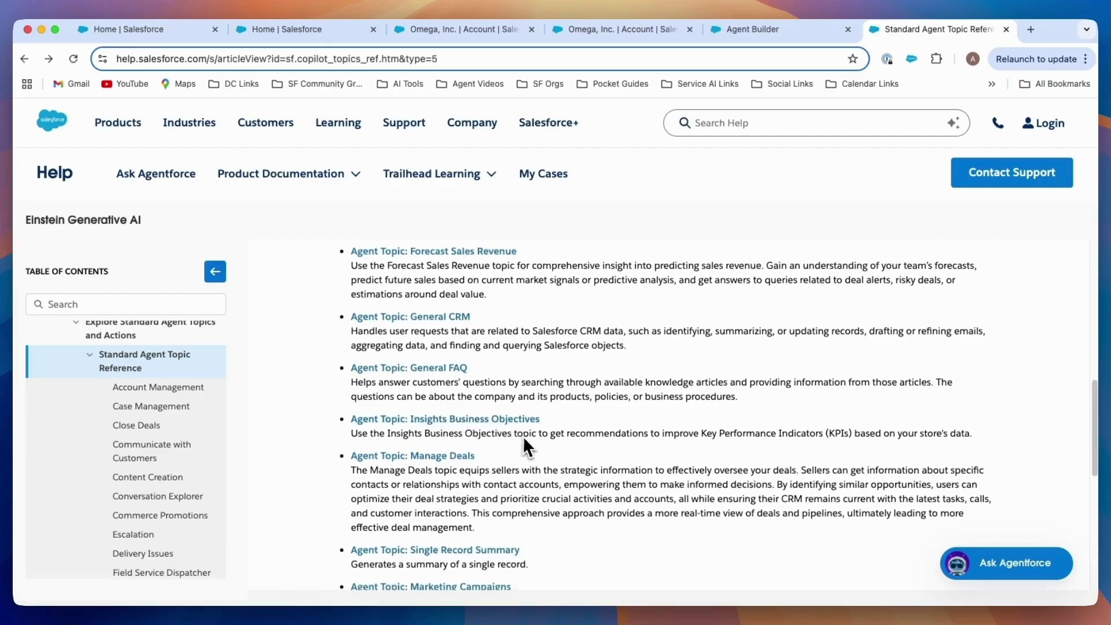
pyautogui.scroll(-4, 527, 439)
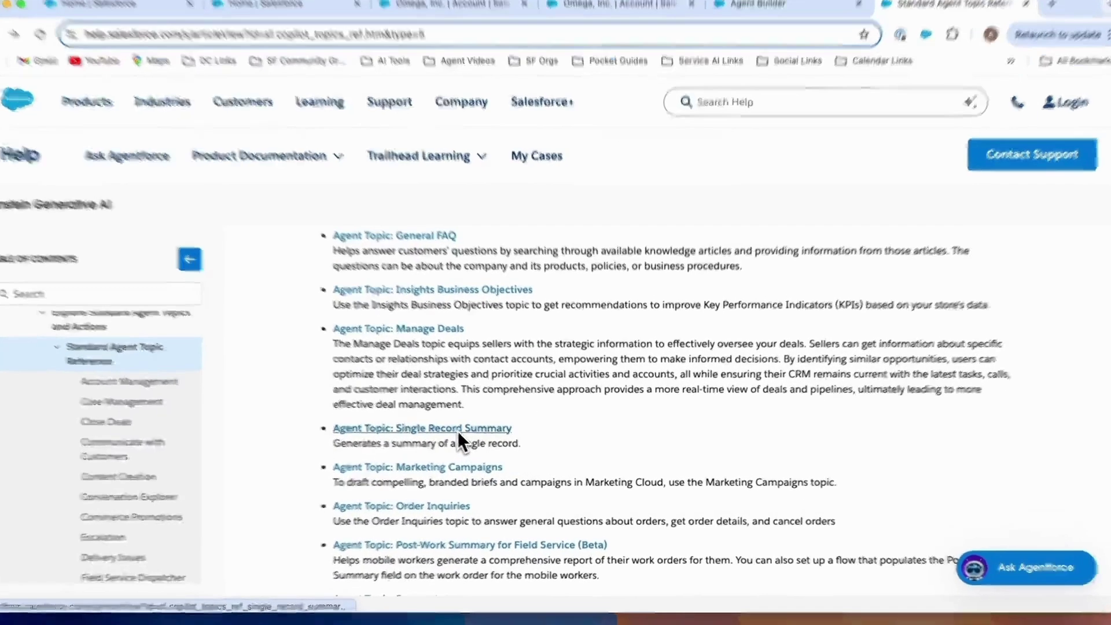
pyautogui.scroll(12, 457, 431)
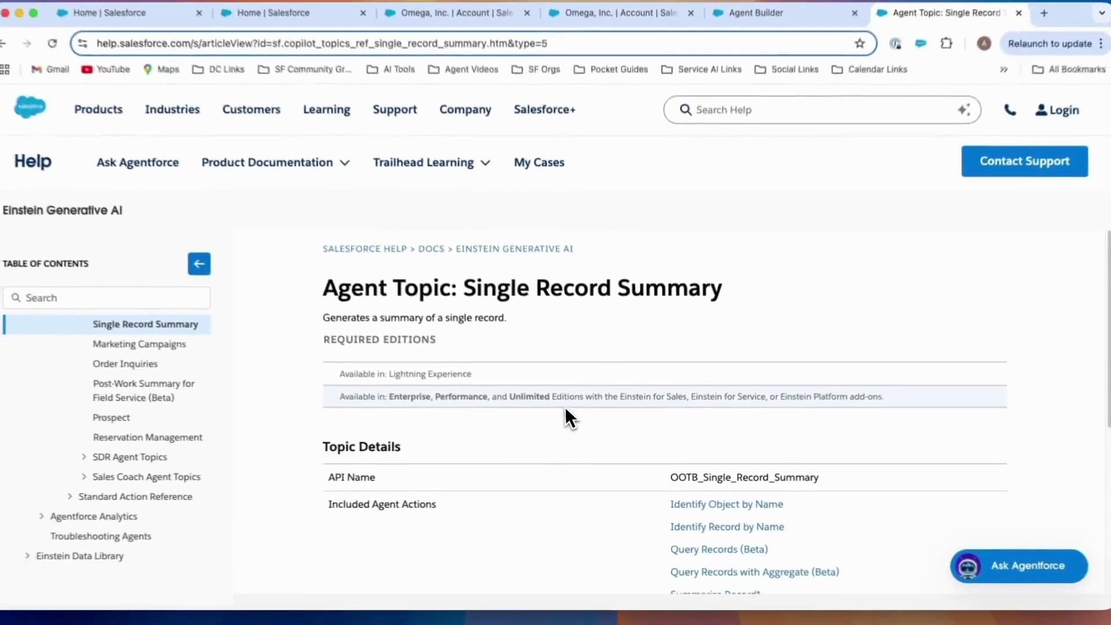
pyautogui.scroll(-3, 565, 407)
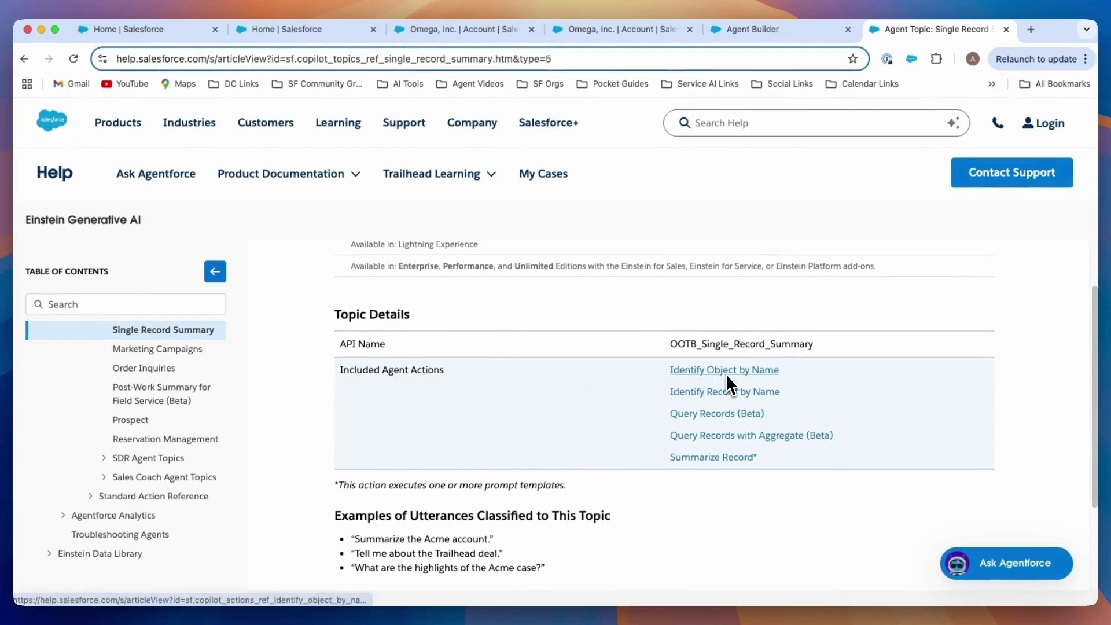
pyautogui.moveTo(728, 373)
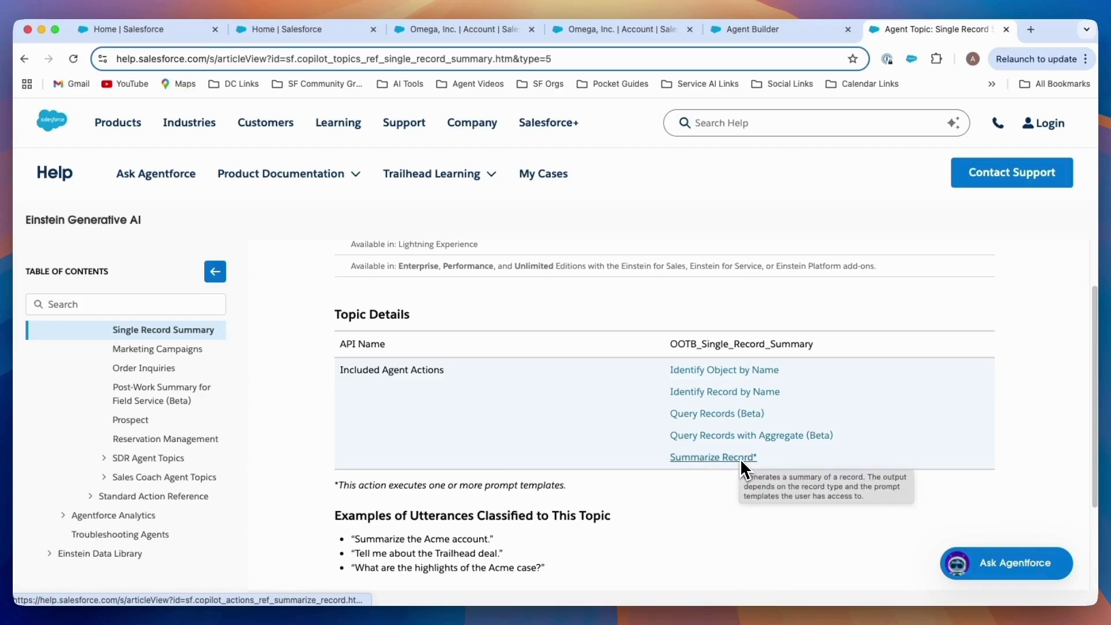
pyautogui.scroll(1, 475, 370)
pyautogui.scroll(5, 475, 370)
pyautogui.moveTo(470, 302); pyautogui.dragTo(750, 328)
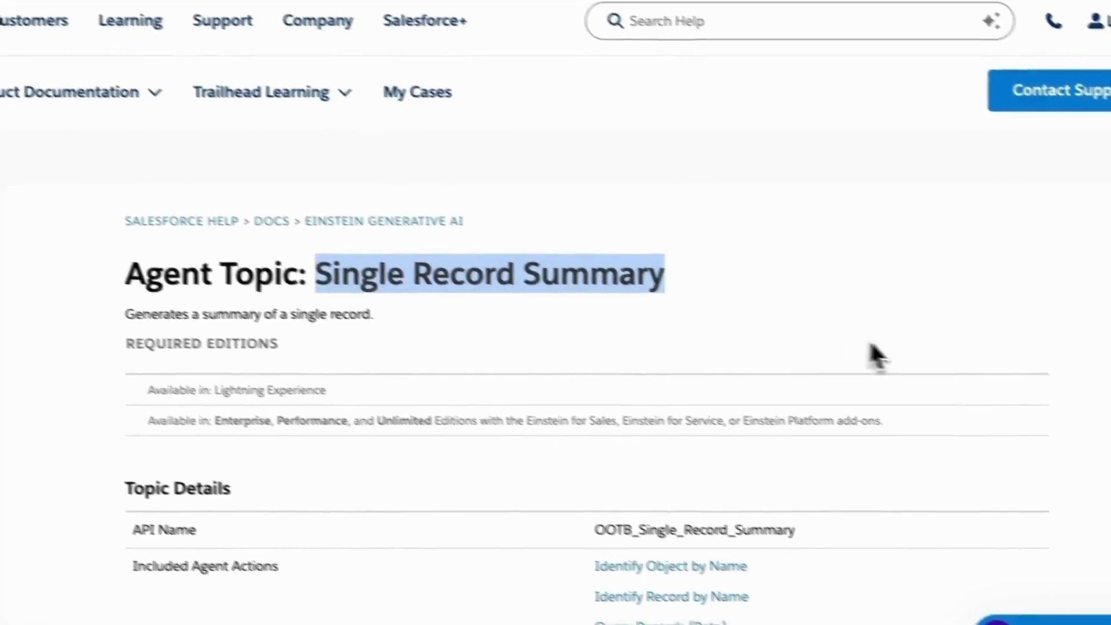
pyautogui.scroll(-7, 902, 359)
pyautogui.scroll(4, 868, 300)
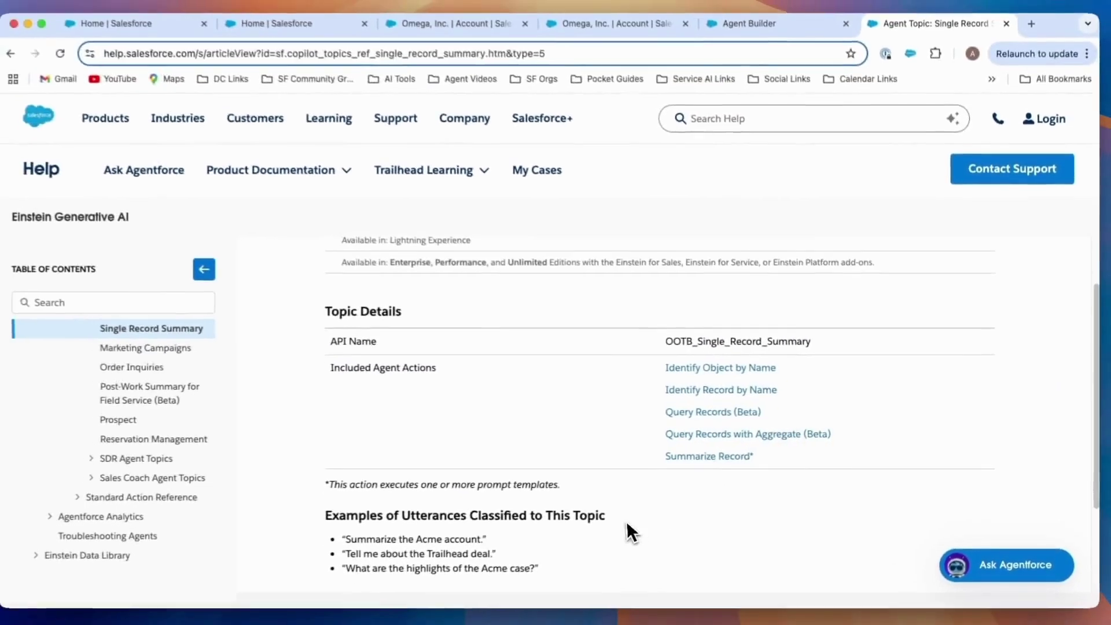
pyautogui.scroll(-2, 627, 521)
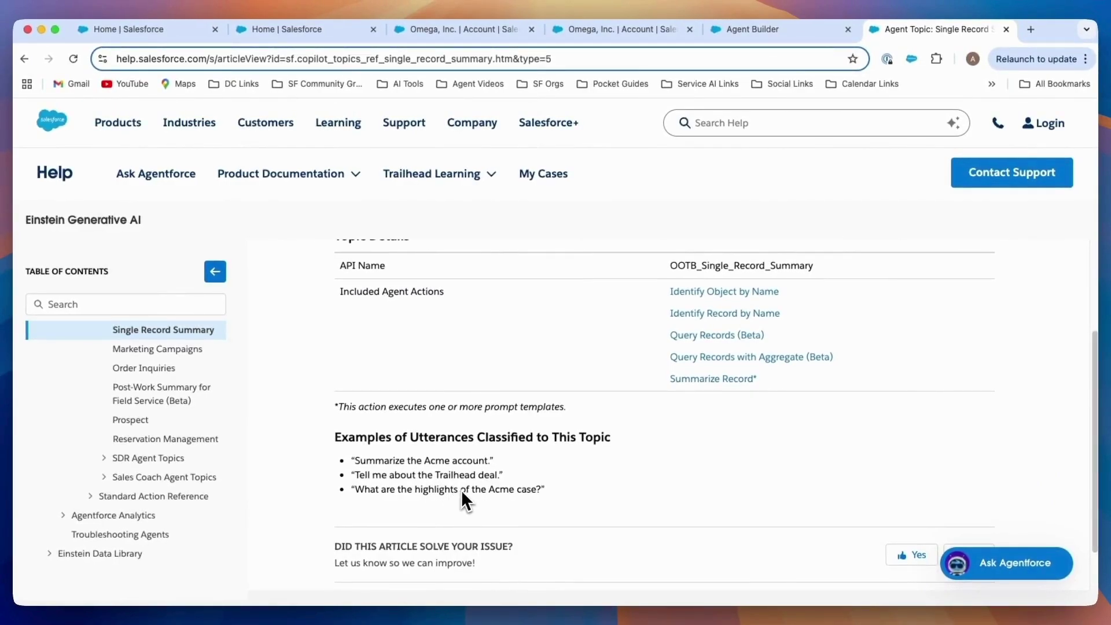
pyautogui.scroll(1, 446, 392)
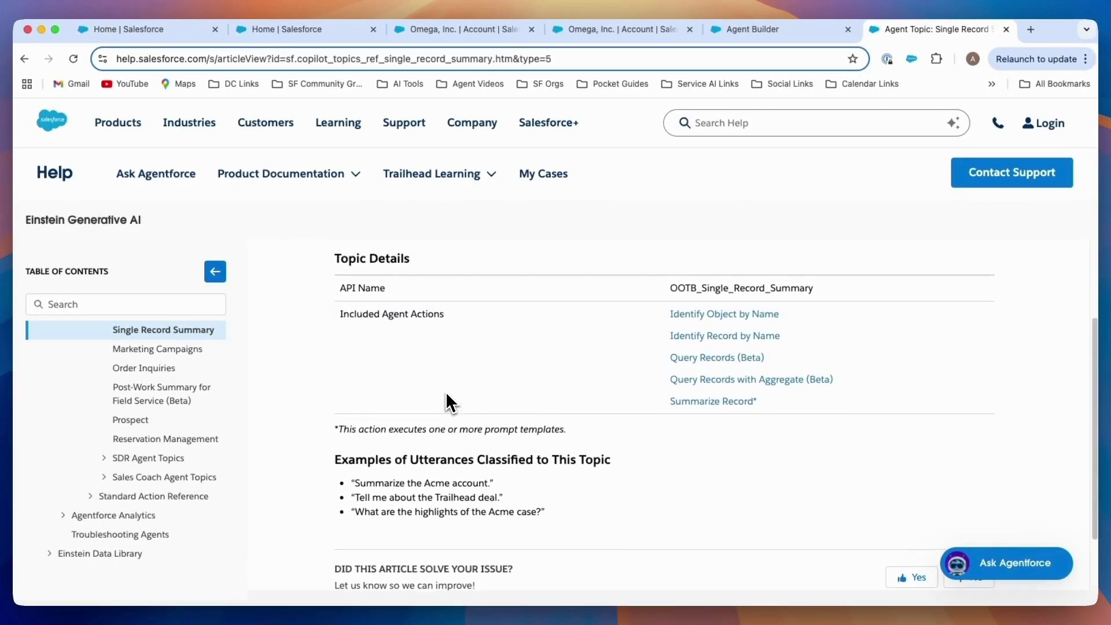
# Go back to the Standard Agent Topic Reference page.
pyautogui.click(24, 58)
pyautogui.moveTo(289, 174)
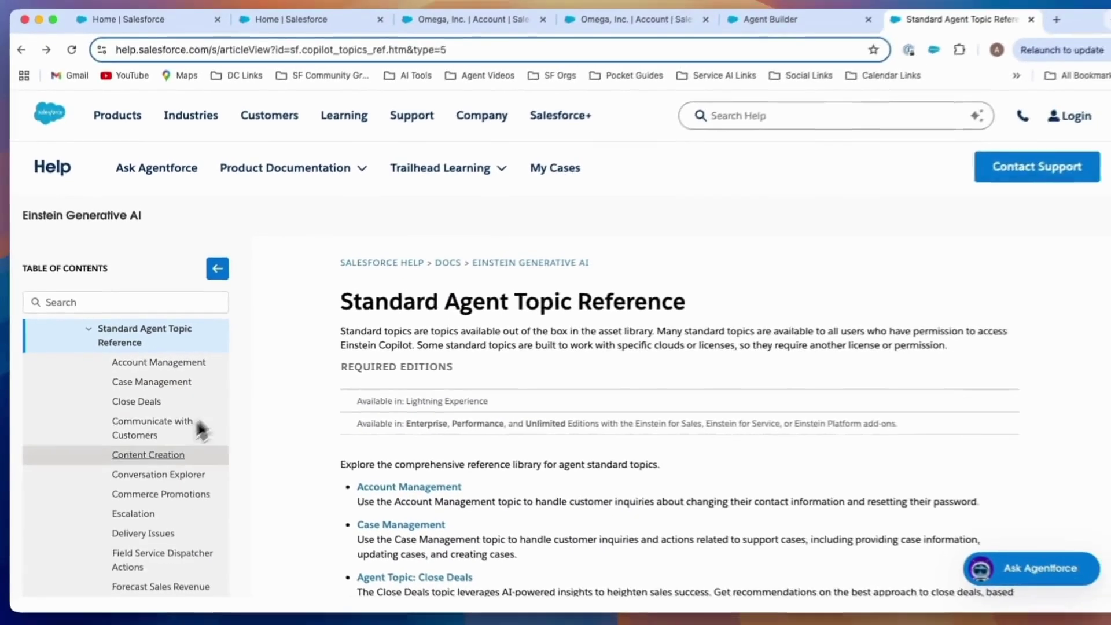
pyautogui.scroll(-3, 169, 482)
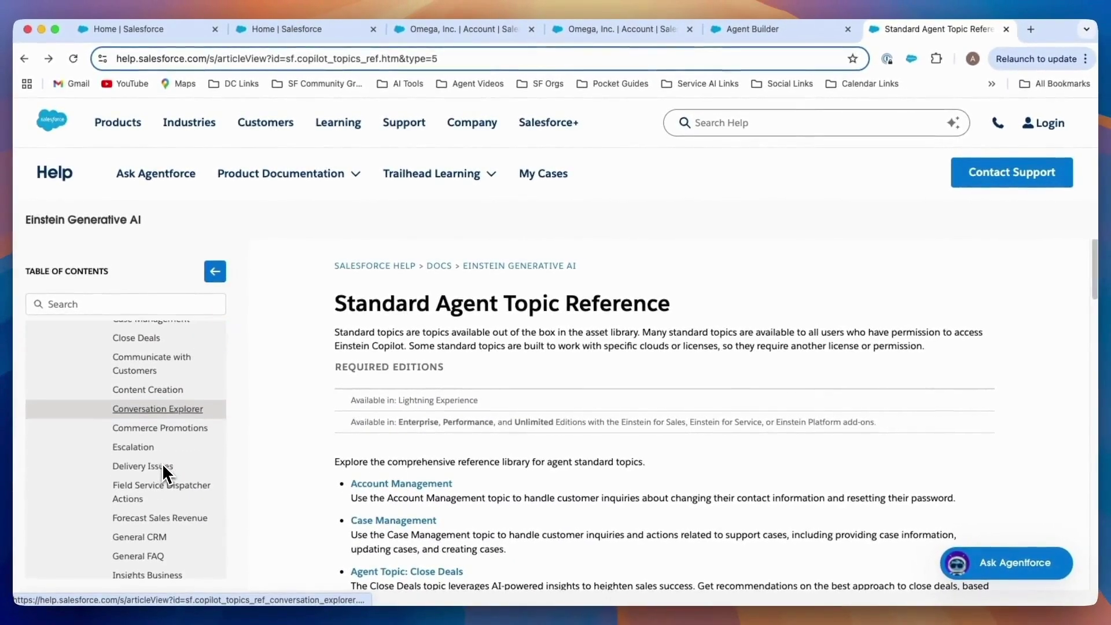
pyautogui.scroll(3, 175, 406)
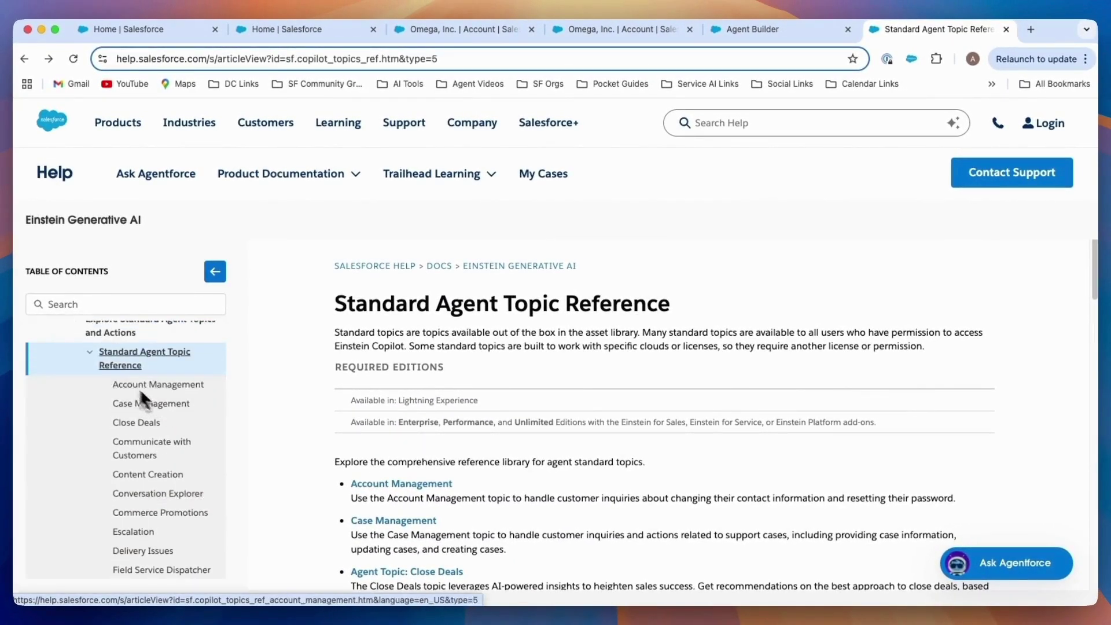
# Collapse the topic list, open Standard Action Reference, and read down to Log a Call.
pyautogui.click(91, 351)
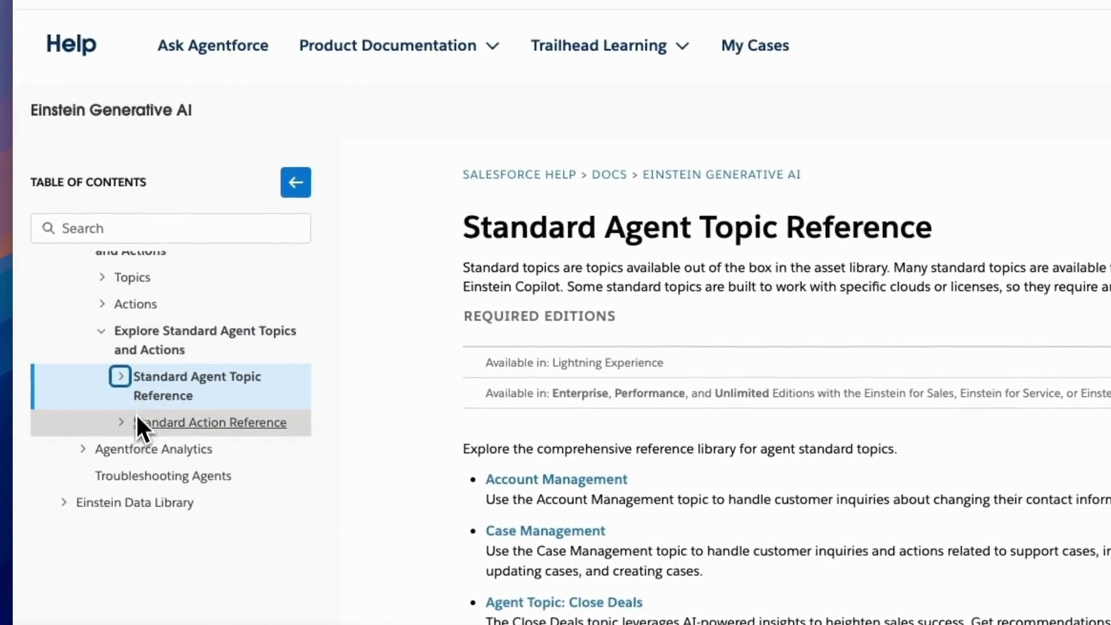
pyautogui.click(121, 422)
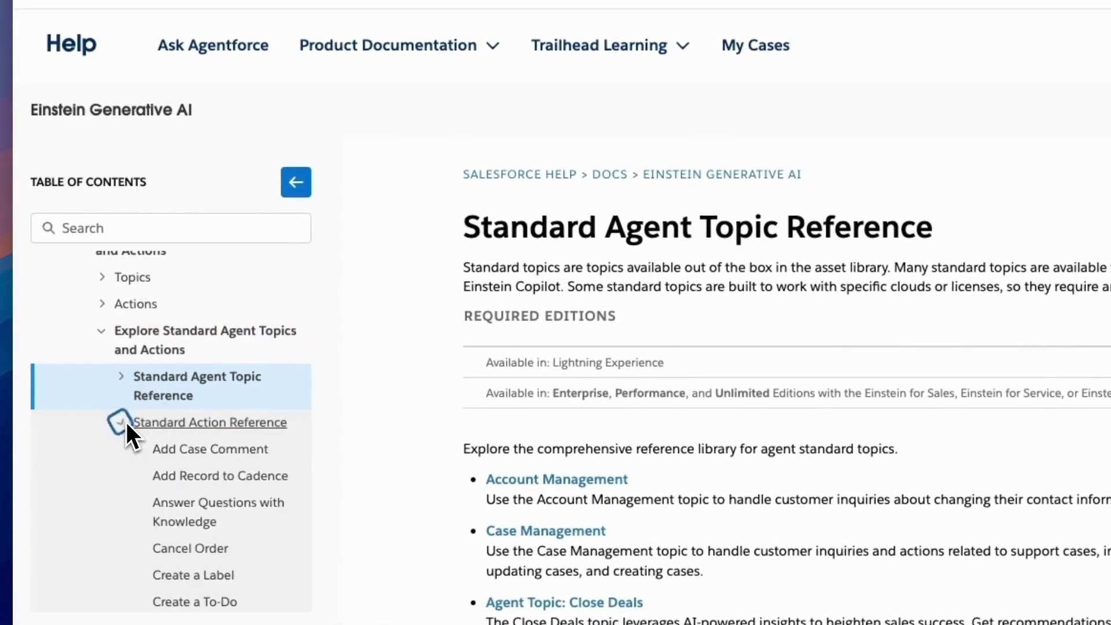
pyautogui.click(257, 424)
pyautogui.scroll(-5, 949, 477)
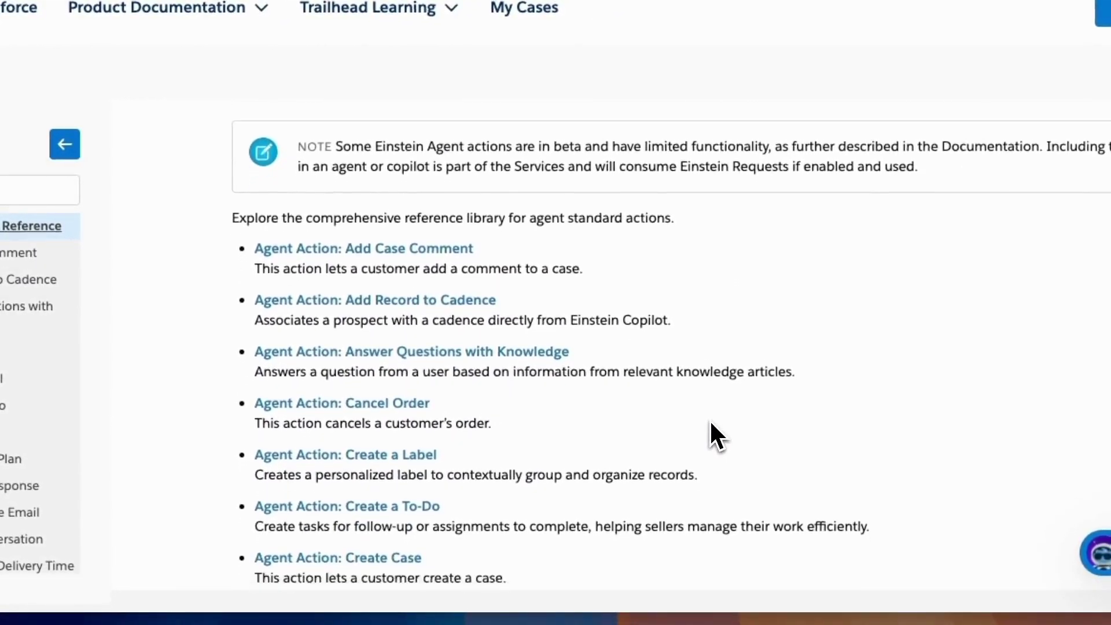
pyautogui.scroll(-2, 682, 435)
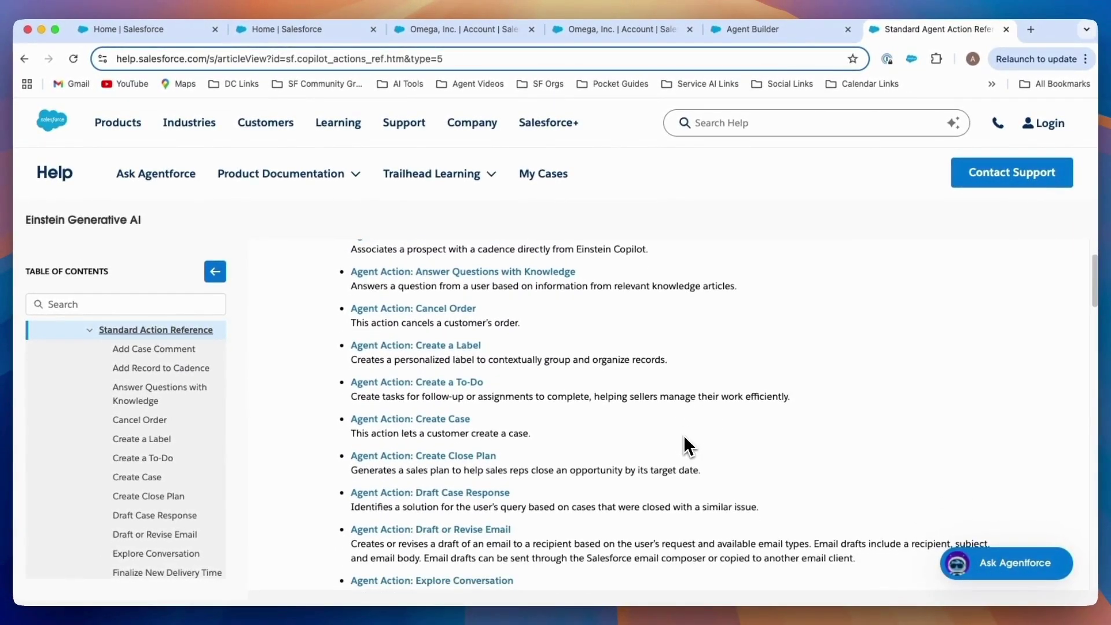
pyautogui.scroll(-6, 682, 441)
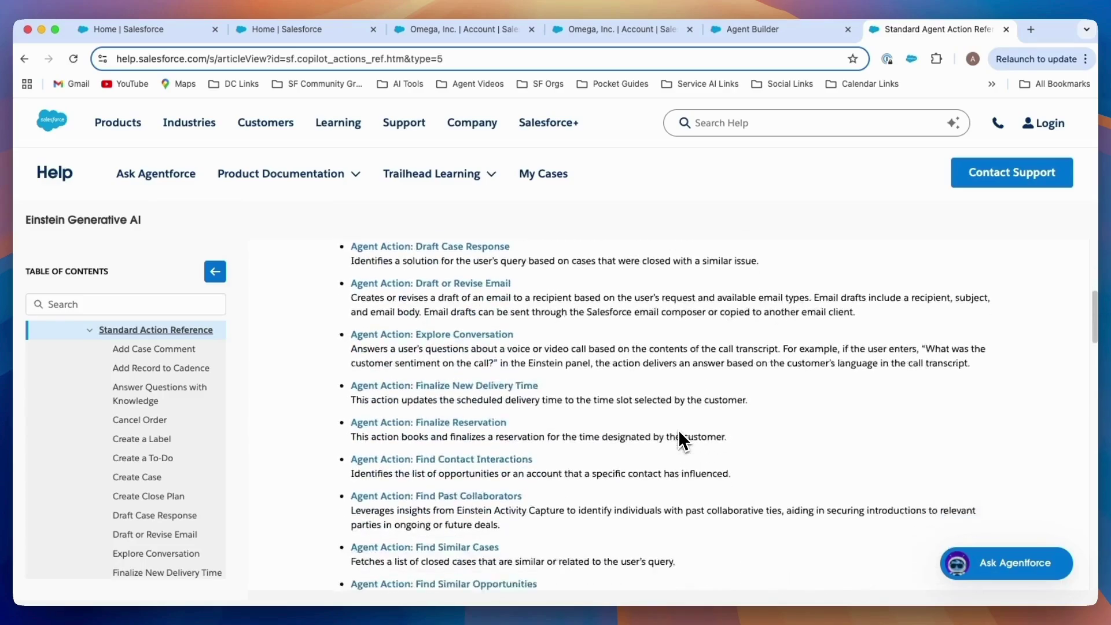
pyautogui.scroll(-10, 682, 441)
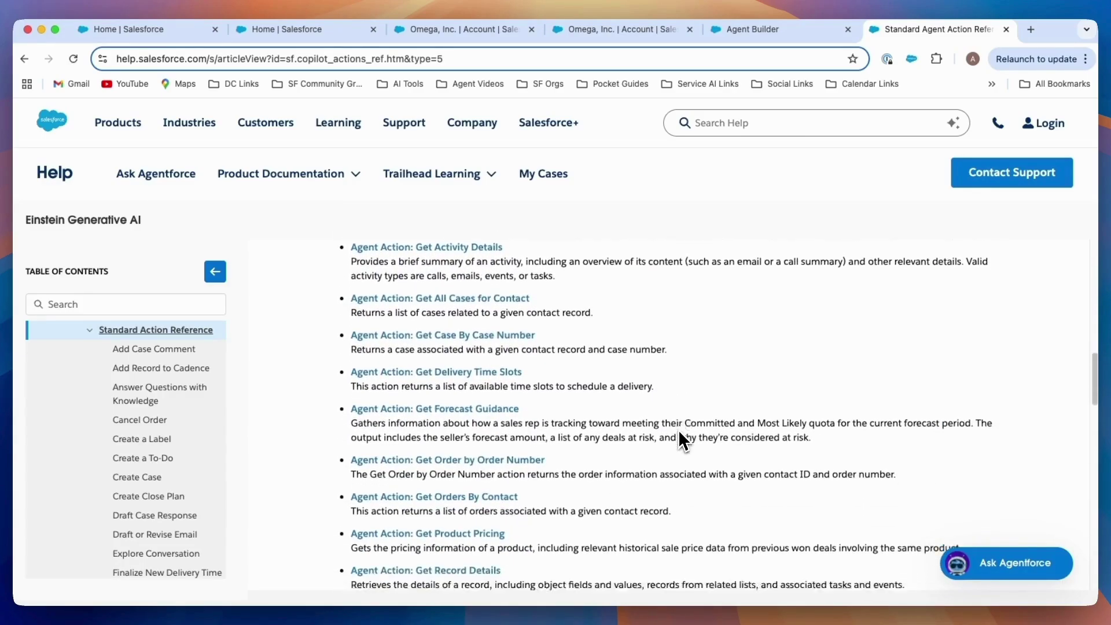
pyautogui.scroll(-4, 678, 429)
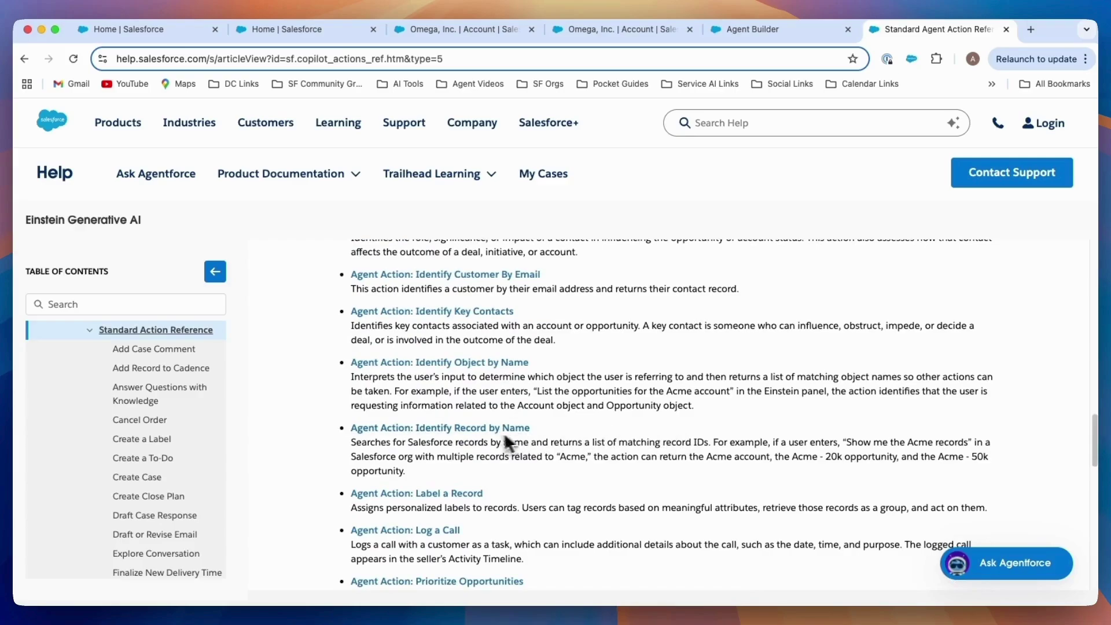
pyautogui.scroll(-3, 681, 465)
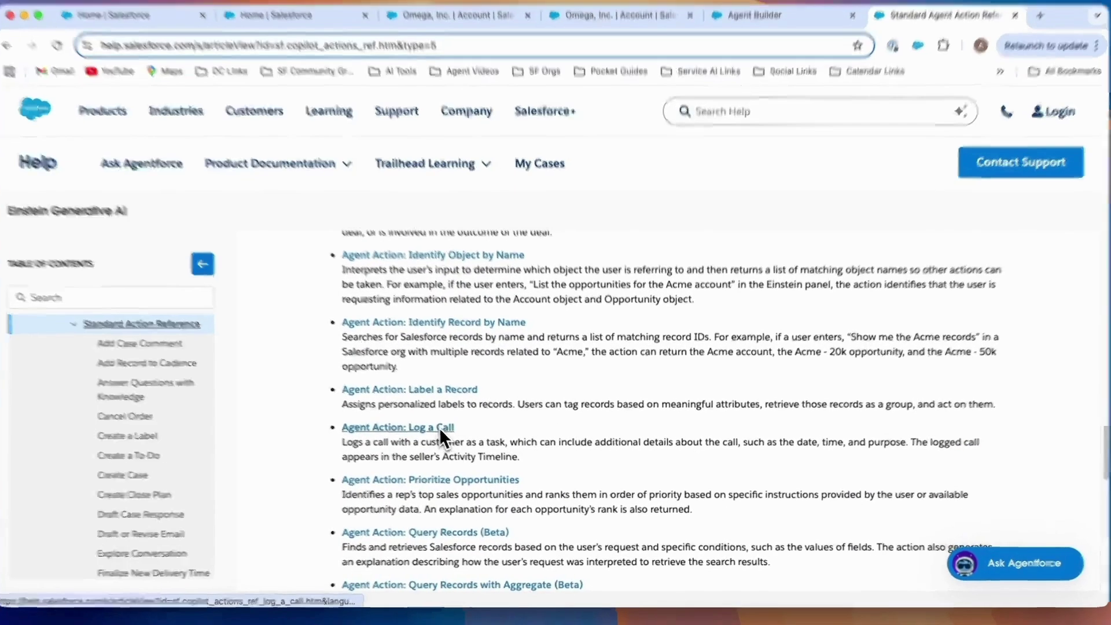
# Open the 'Agent Action: Log a Call' article and review its action details and example utterances.
pyautogui.click(442, 429)
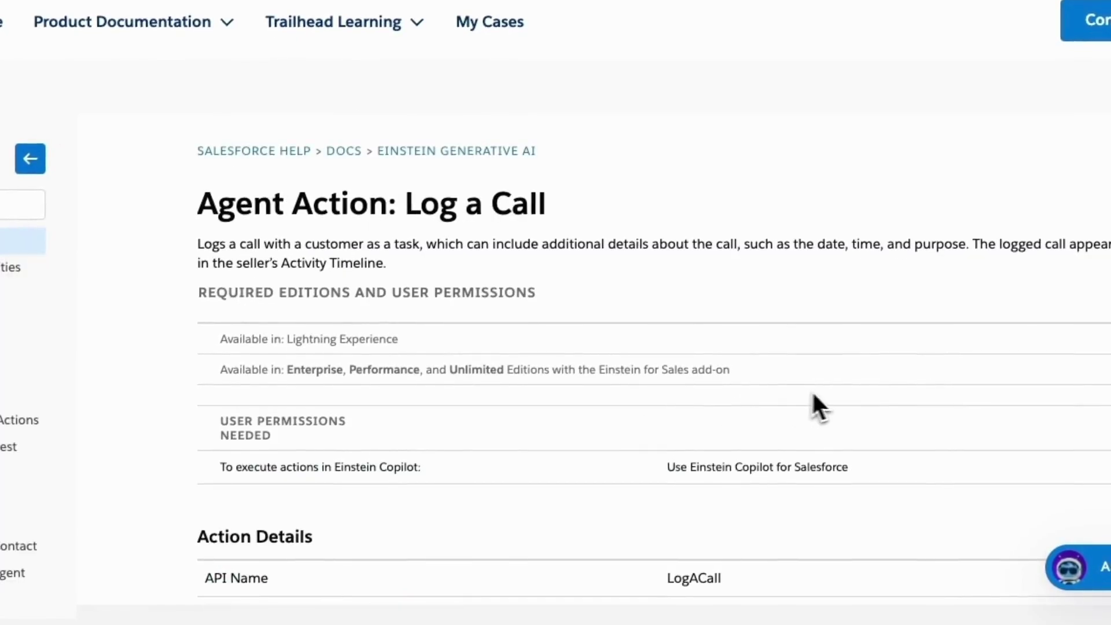
pyautogui.scroll(-3, 822, 399)
pyautogui.scroll(-3, 834, 391)
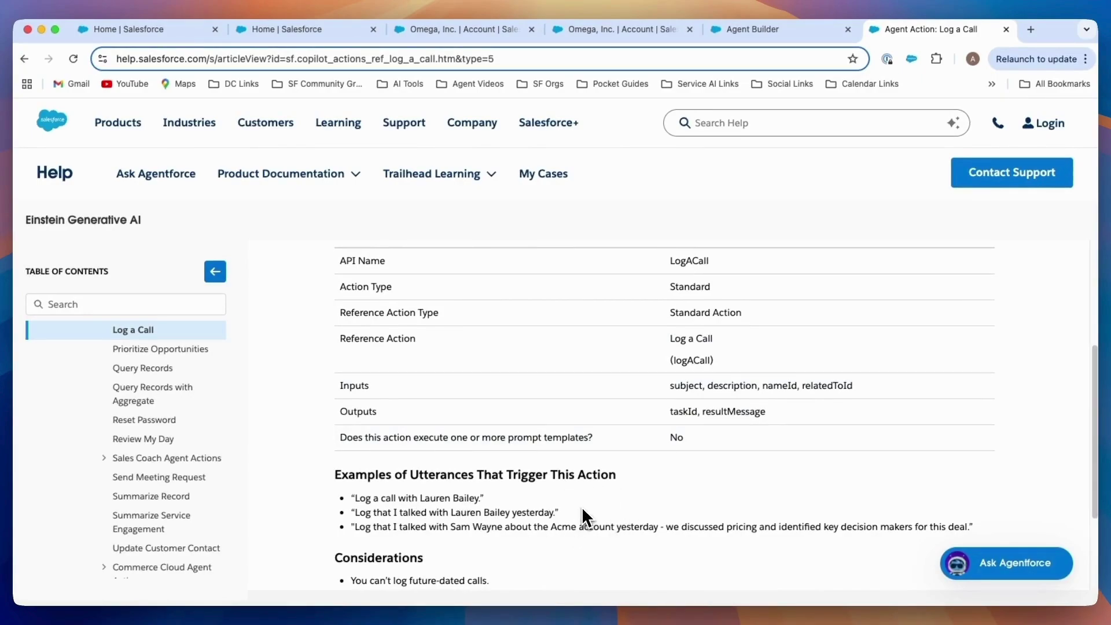
pyautogui.scroll(5, 782, 511)
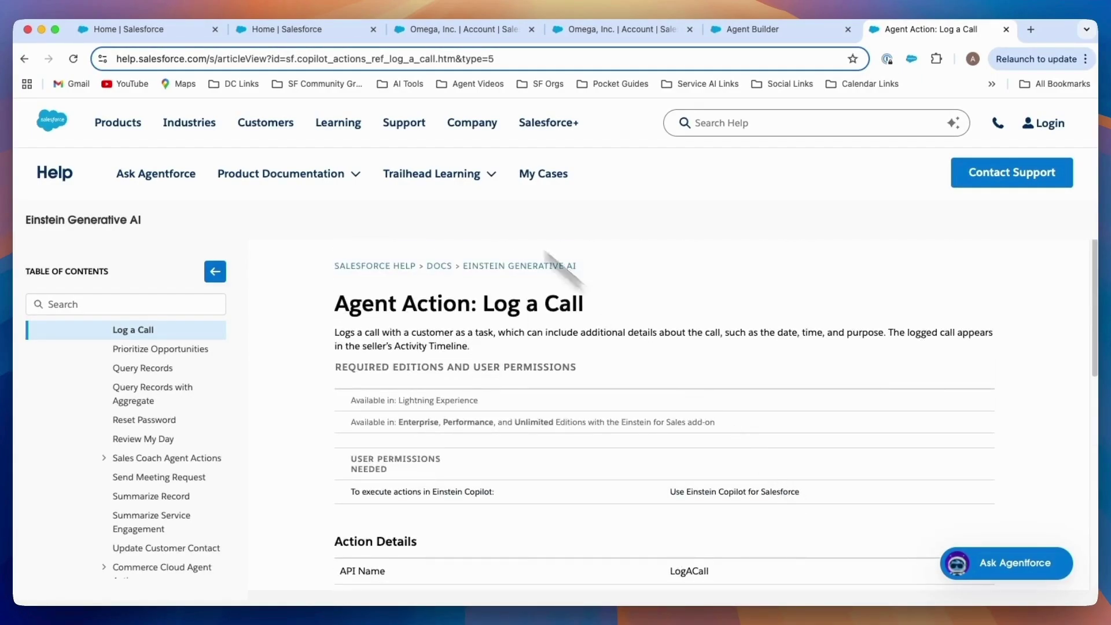
# Switch back to the 'Home | Salesforce' tab showing the Sales home page.
pyautogui.click(268, 32)
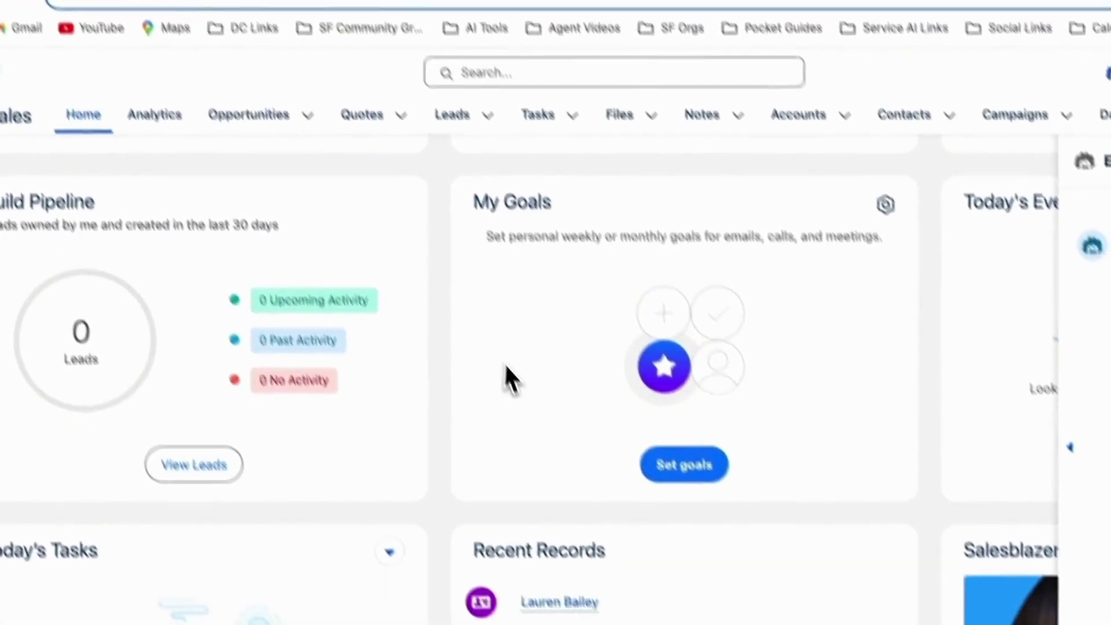